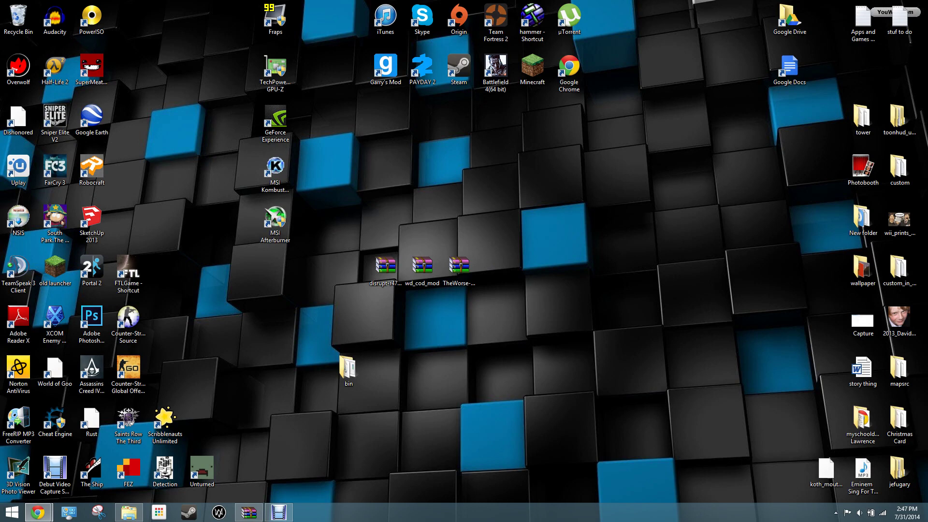
# Step: Bring up the Nexus Mods main page and check the TheWorse and wd_cod_mod archives
pyautogui.hotkey('alt', 'Tab')
pyautogui.press('super+Up')
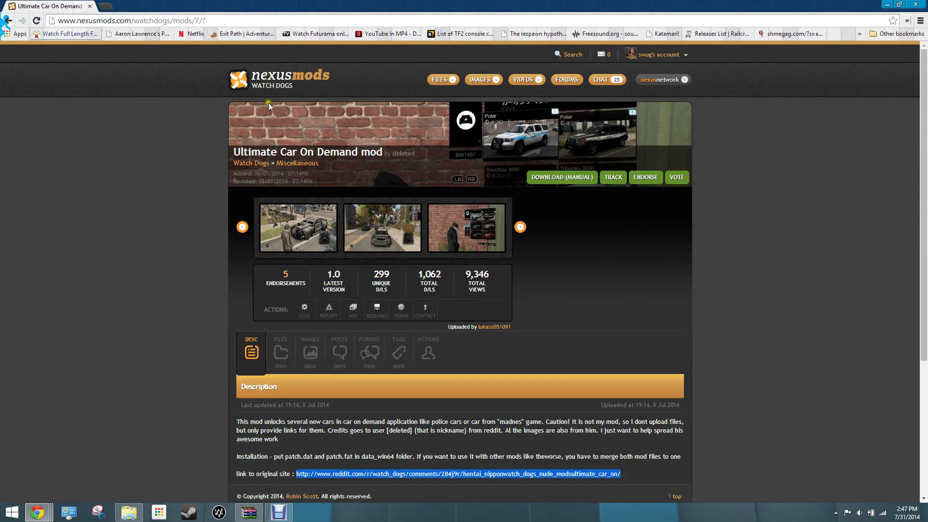
pyautogui.click(243, 82)
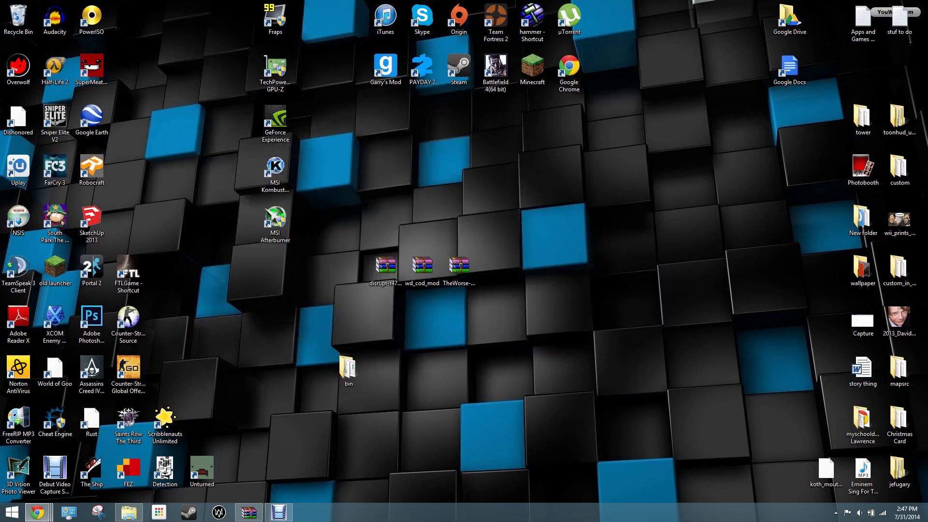
pyautogui.click(459, 272)
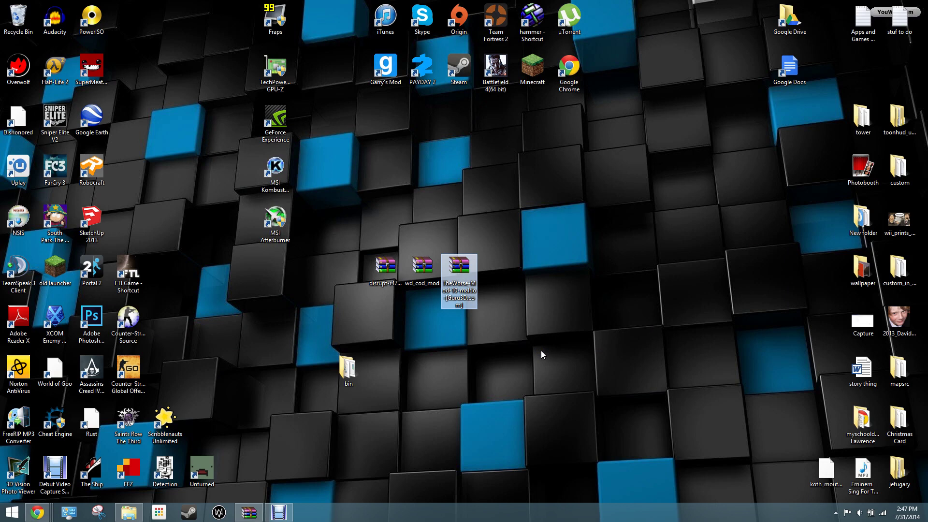
pyautogui.click(421, 274)
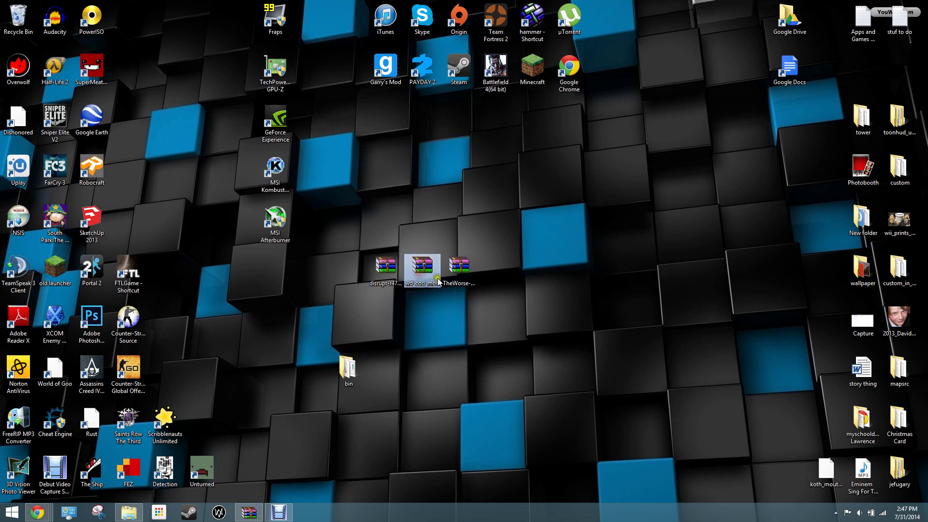
pyautogui.moveTo(422, 268)
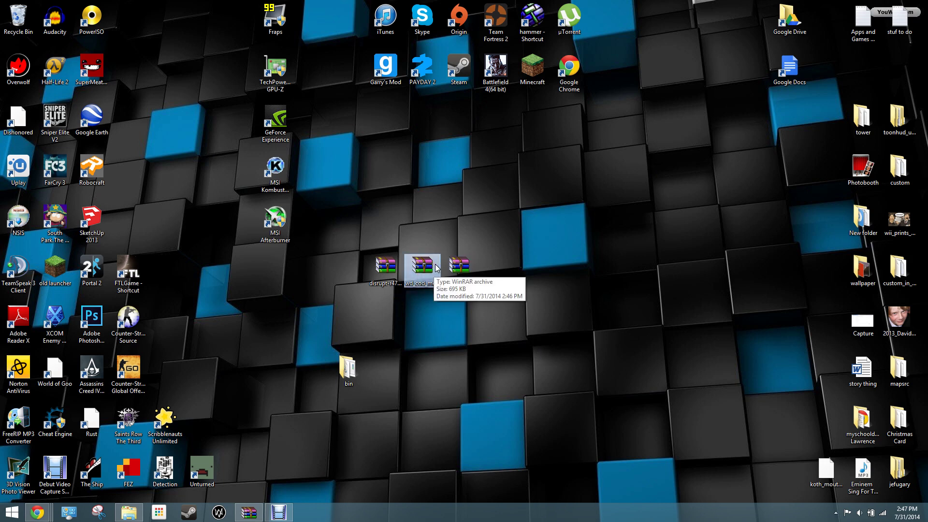
pyautogui.click(36, 513)
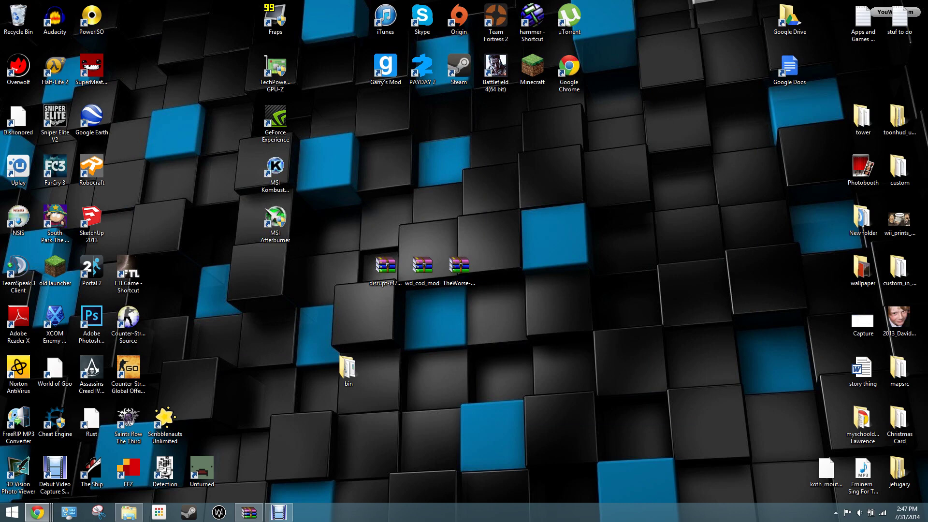
# Step: Nudge the disrupt-r47 archive left and drop the repeatable missions archive onto the desktop
pyautogui.click(397, 261)
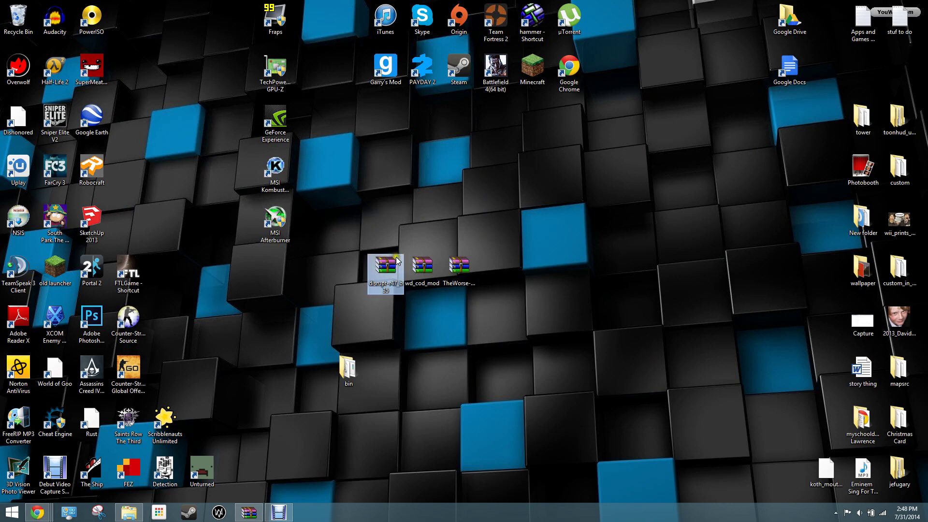
pyautogui.moveTo(396, 262); pyautogui.dragTo(332, 282)
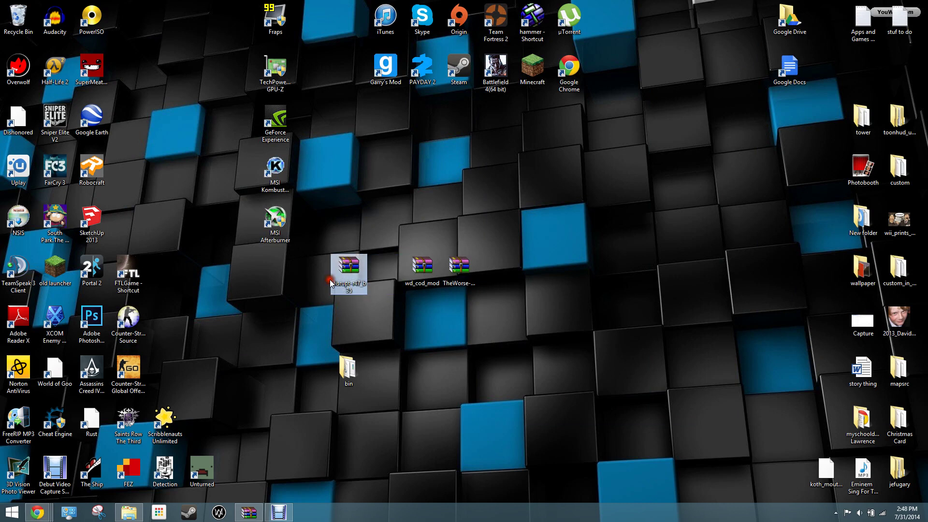
pyautogui.click(397, 326)
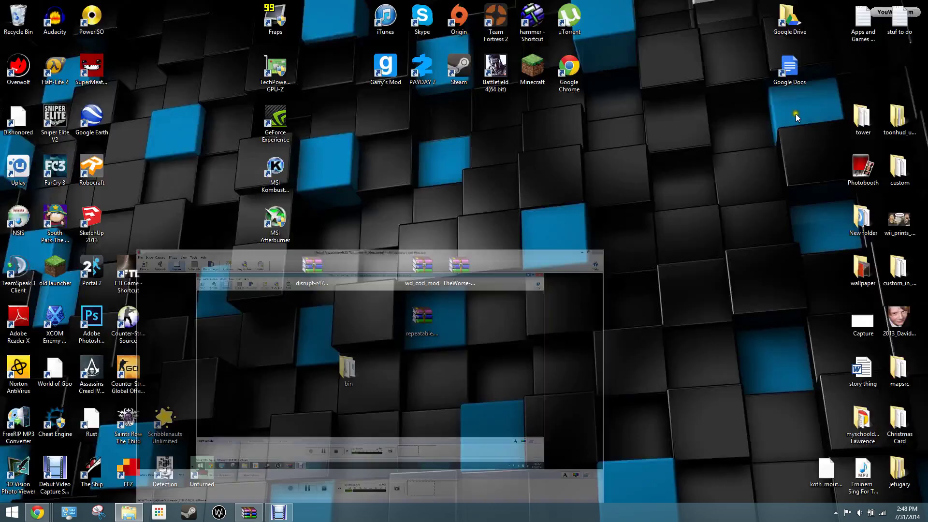
pyautogui.moveTo(423, 316)
pyautogui.mouseDown()
pyautogui.moveTo(396, 296)
pyautogui.moveTo(392, 267)
pyautogui.mouseUp()
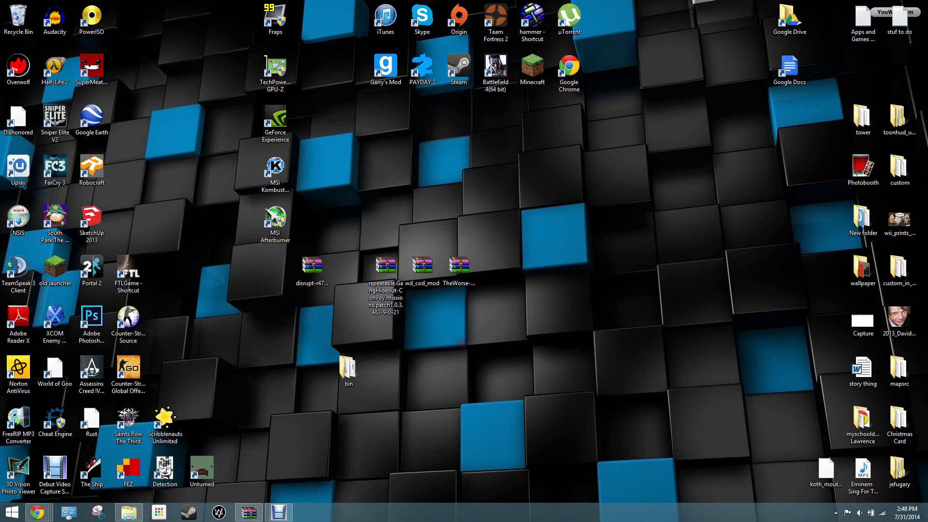
pyautogui.click(37, 513)
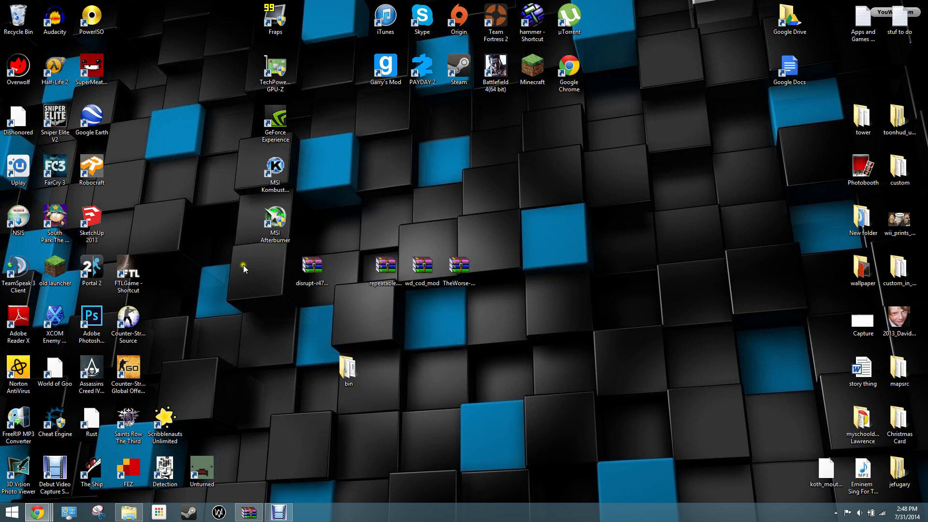
pyautogui.click(422, 269)
pyautogui.click(464, 280)
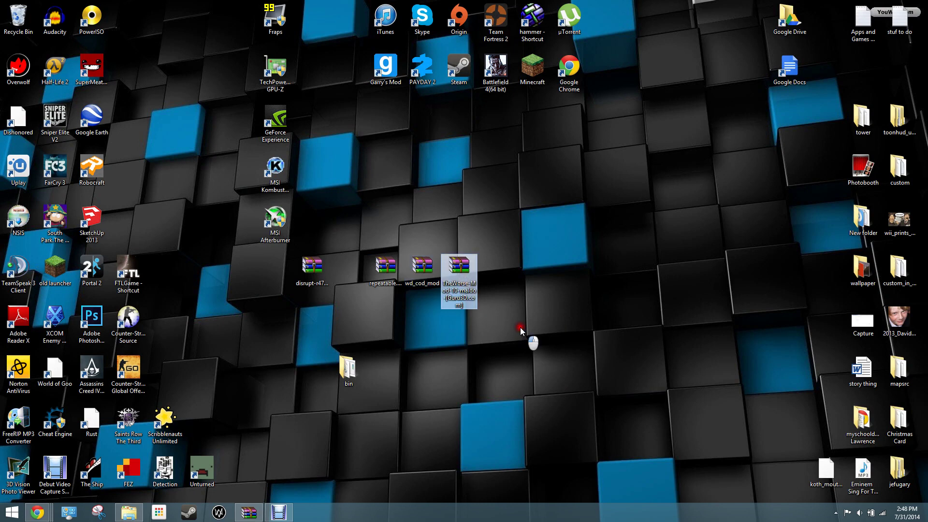
pyautogui.moveTo(465, 287)
pyautogui.mouseDown()
pyautogui.moveTo(281, 513)
pyautogui.moveTo(122, 515)
pyautogui.mouseUp()
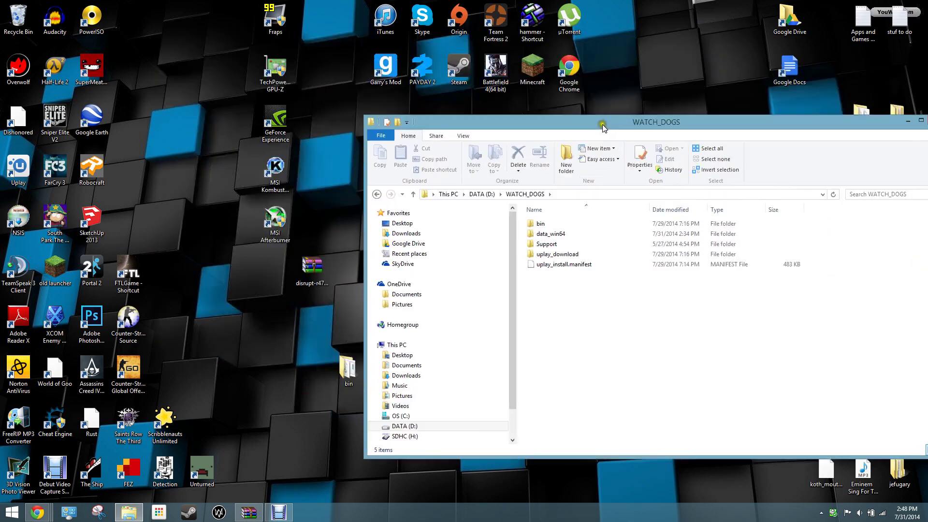
# Step: Open D:\WATCH_DOGS\data_win64 and select patch.dat and patch.fat
pyautogui.moveTo(121, 515); pyautogui.dragTo(627, 234)
pyautogui.click(527, 211)
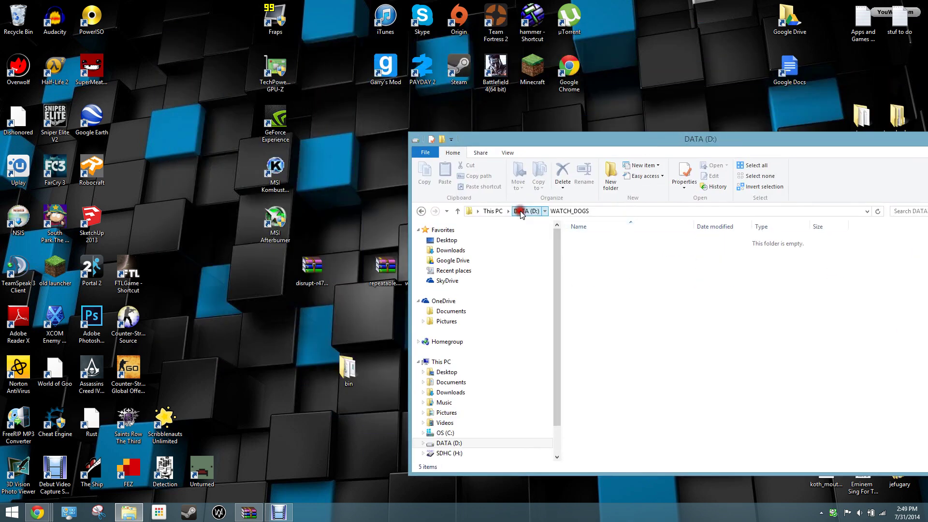
pyautogui.doubleClick(611, 376)
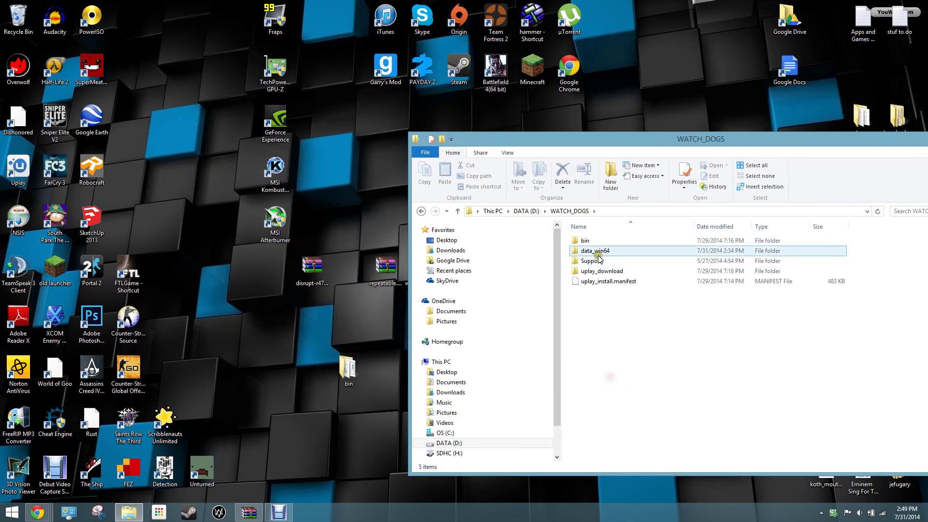
pyautogui.doubleClick(602, 250)
pyautogui.click(599, 272)
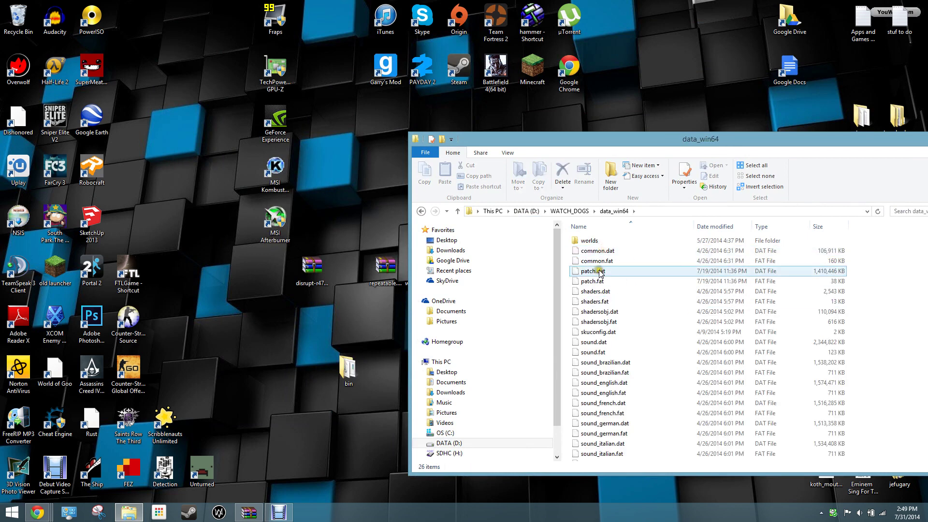
pyautogui.click(596, 272)
pyautogui.keyDown('ctrl'); pyautogui.click(601, 283); pyautogui.keyUp('ctrl')
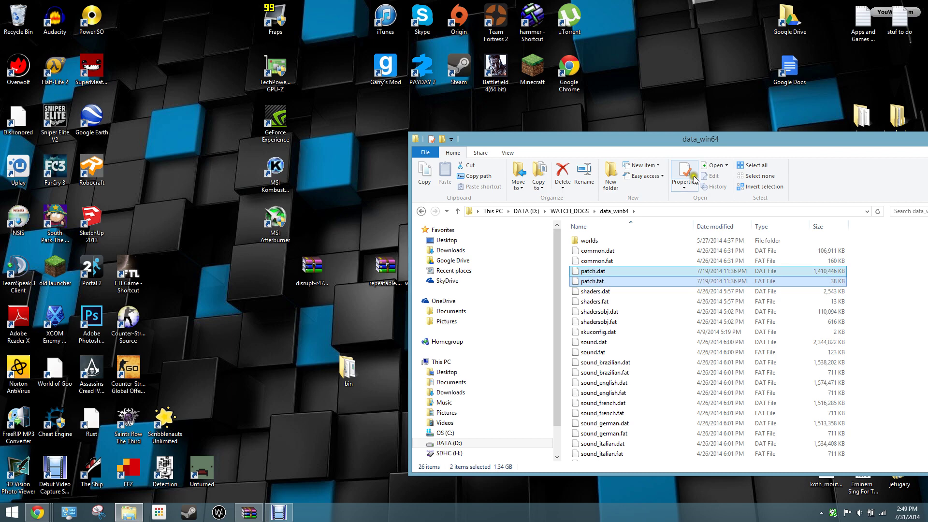
# Step: Recycle the old desktop bin folder and open the disrupt-r47_b35 archive
pyautogui.moveTo(658, 142)
pyautogui.mouseDown()
pyautogui.moveTo(682, 101)
pyautogui.moveTo(653, 99)
pyautogui.mouseUp()
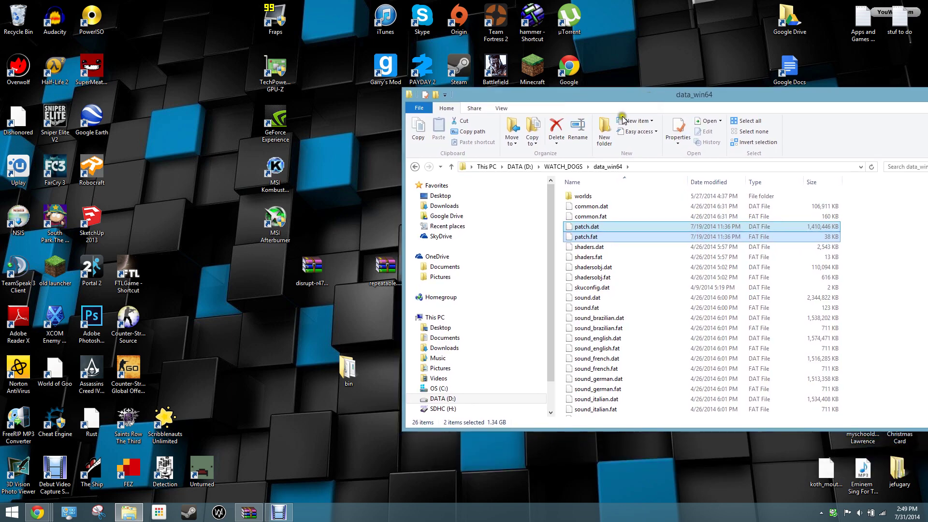
pyautogui.click(341, 396)
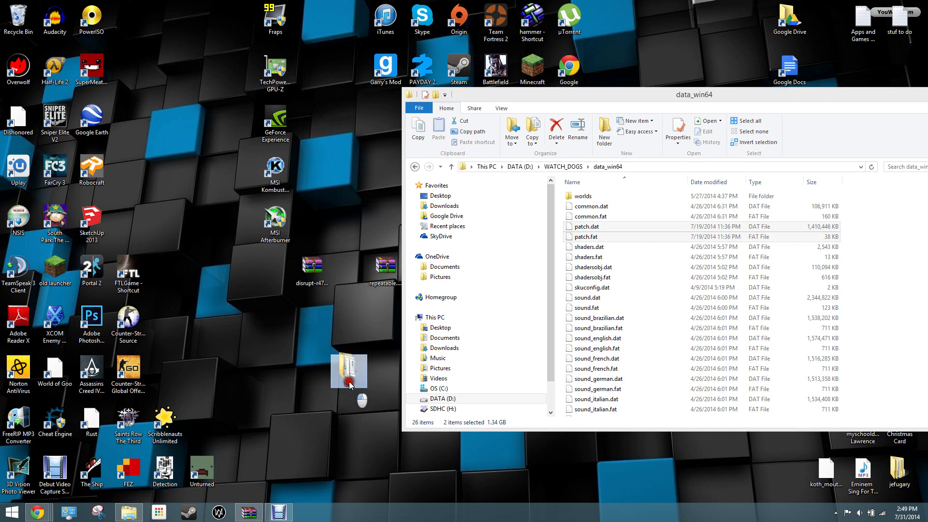
pyautogui.moveTo(349, 385); pyautogui.dragTo(18, 17)
pyautogui.click(313, 279)
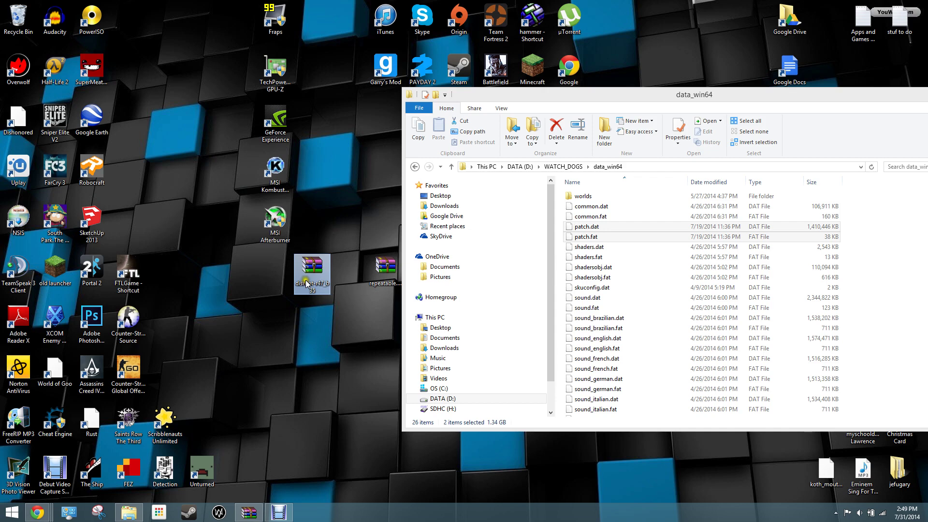
pyautogui.doubleClick(308, 283)
# Step: Dismiss the license reminder and extract the archive's bin folder onto the desktop
pyautogui.click(117, 147)
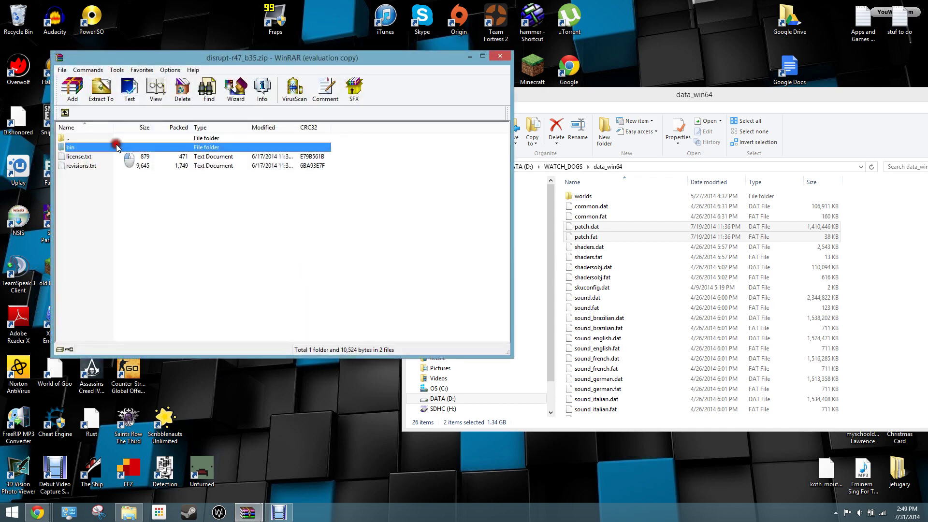
pyautogui.doubleClick(117, 146)
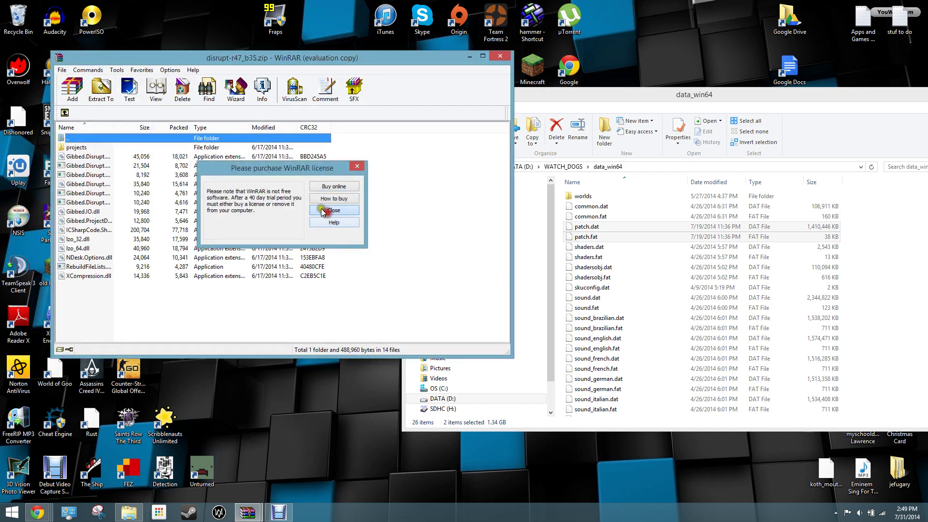
pyautogui.click(324, 212)
pyautogui.doubleClick(123, 137)
pyautogui.moveTo(142, 146)
pyautogui.mouseDown()
pyautogui.moveTo(375, 426)
pyautogui.moveTo(350, 443)
pyautogui.mouseUp()
pyautogui.click(500, 56)
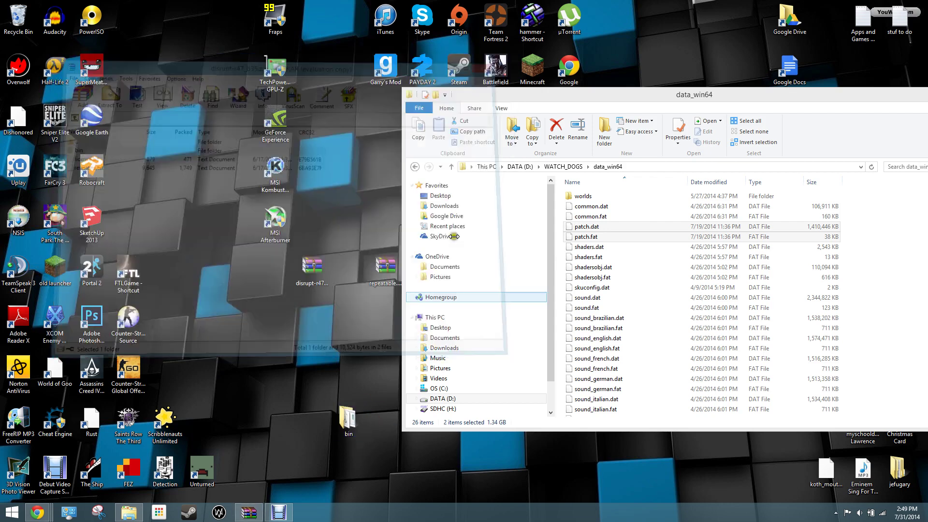
# Step: Move the disrupt-r47 archive and bin folder higher on the desktop, then open bin
pyautogui.moveTo(312, 267); pyautogui.dragTo(174, 16)
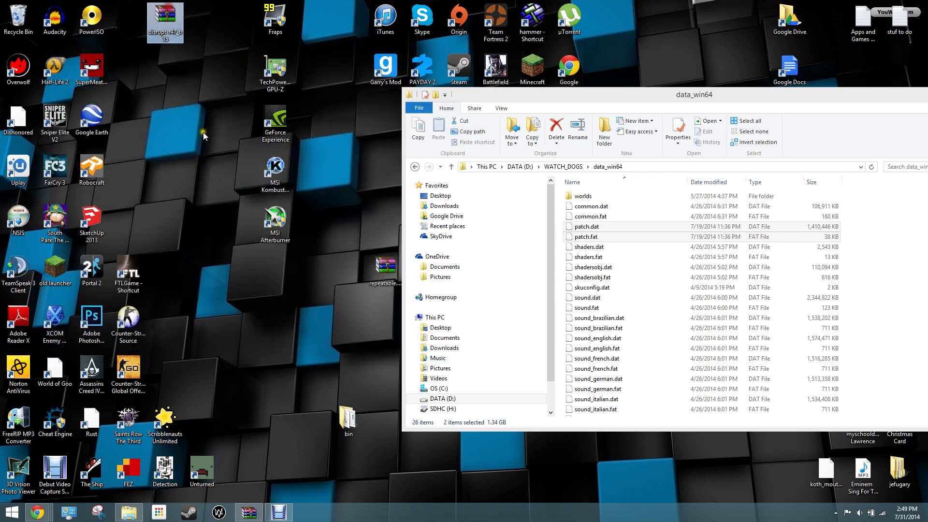
pyautogui.moveTo(346, 407); pyautogui.dragTo(282, 323)
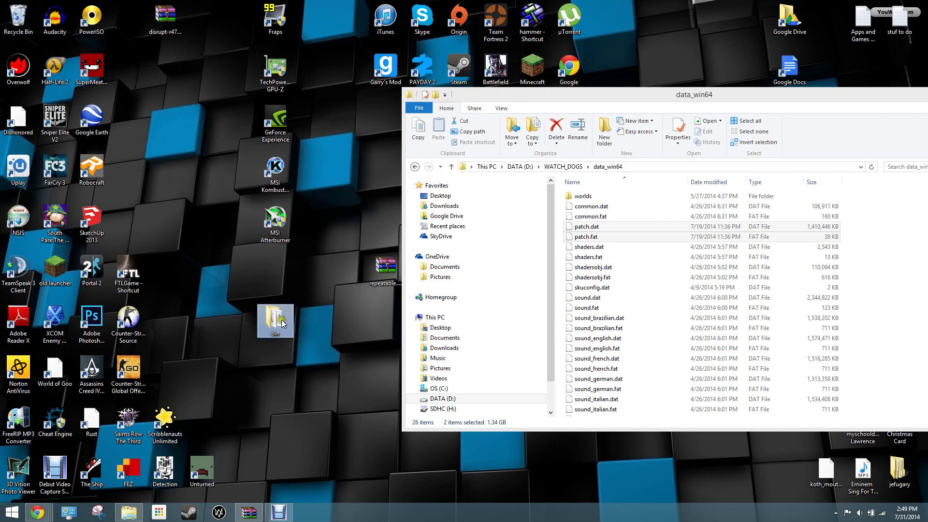
pyautogui.doubleClick(282, 323)
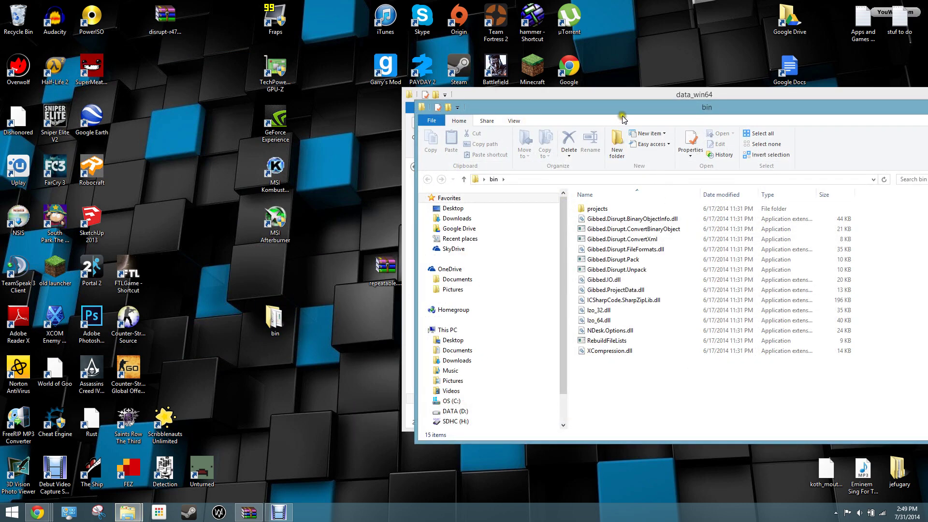
# Step: Place the bin window on the left half and data_win64 on the right, with patch.dat selected
pyautogui.moveTo(623, 119); pyautogui.dragTo(1, 108)
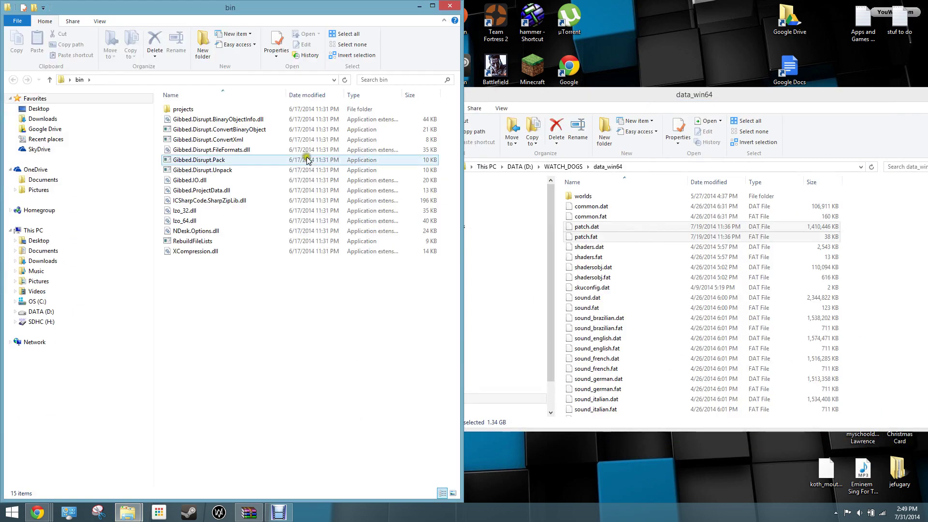
pyautogui.click(628, 100)
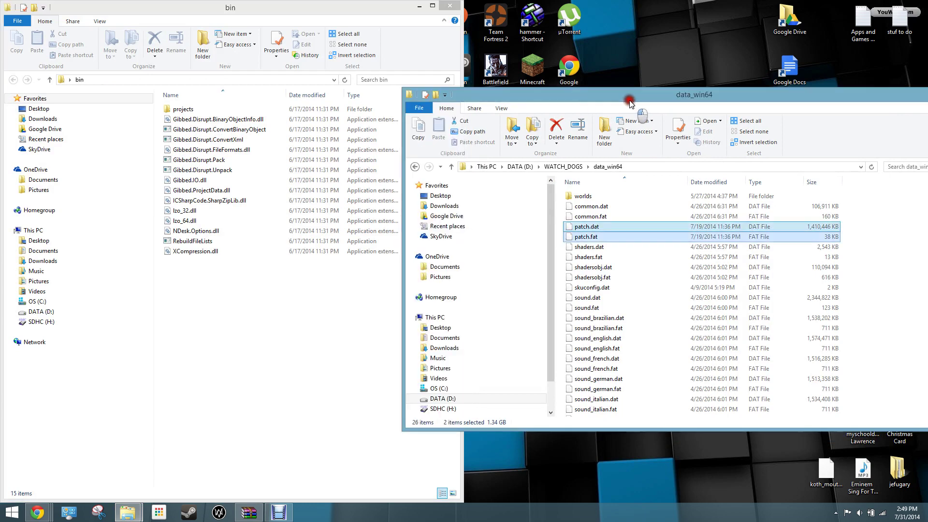
pyautogui.moveTo(630, 102); pyautogui.dragTo(656, 100)
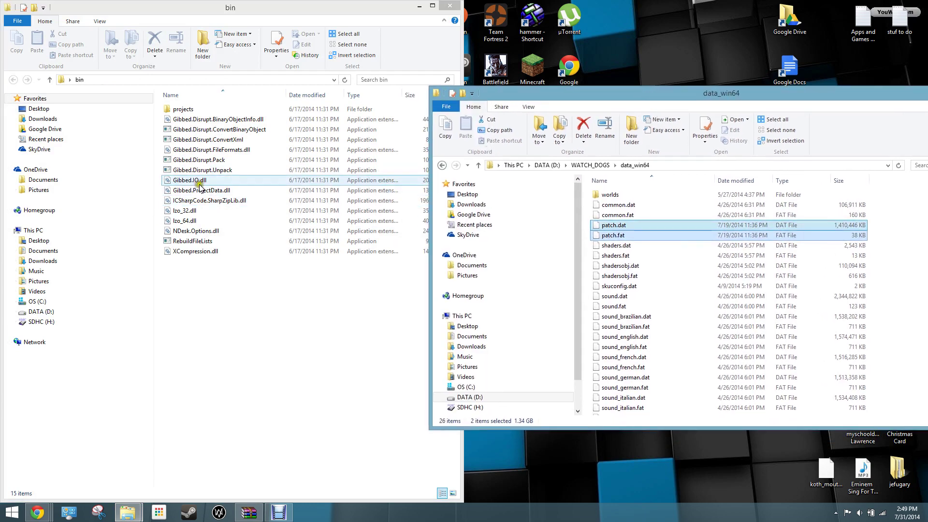
pyautogui.click(622, 265)
pyautogui.click(637, 226)
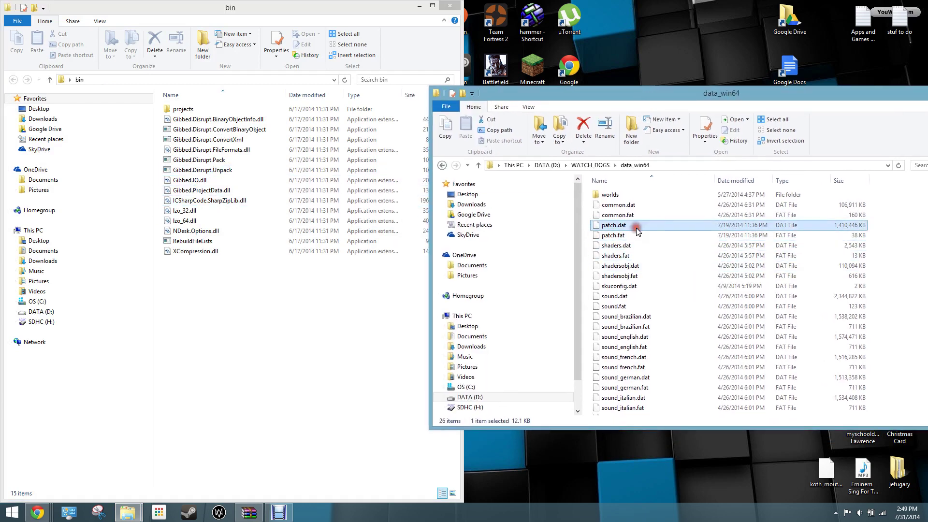
# Step: Unpack patch.dat with Gibbed.Disrupt.Unpack and copy the resulting patch_unpack folder to the desktop
pyautogui.click(853, 226)
pyautogui.moveTo(852, 226); pyautogui.dragTo(296, 172)
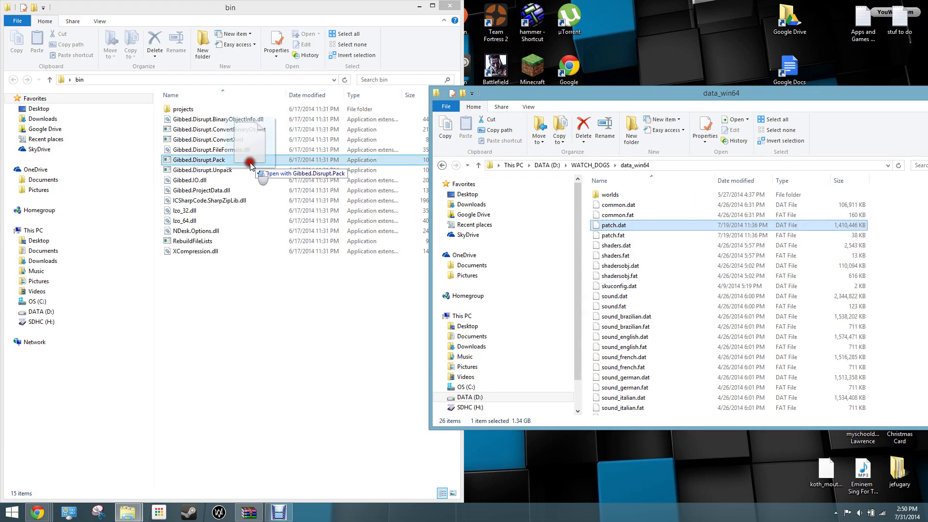
pyautogui.moveTo(296, 171); pyautogui.dragTo(254, 171)
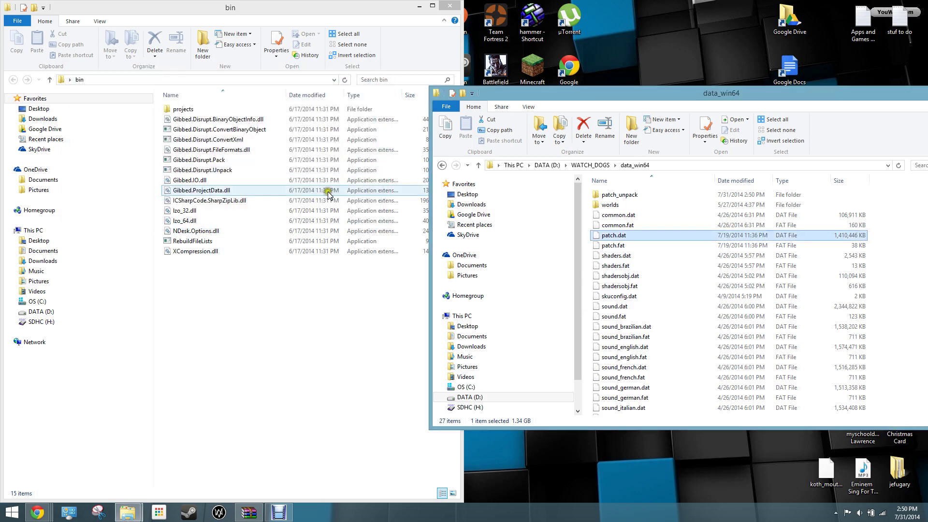
pyautogui.moveTo(620, 195)
pyautogui.mouseDown()
pyautogui.moveTo(178, 125)
pyautogui.moveTo(618, 200)
pyautogui.moveTo(635, 50)
pyautogui.mouseUp()
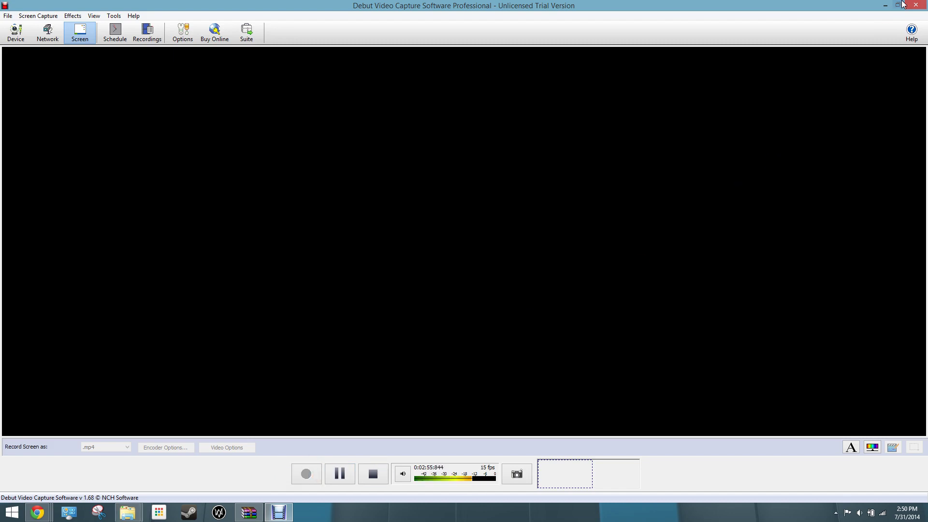
# Step: Put the desktop patch_unpack folder into rename mode and clear its old name
pyautogui.click(884, 7)
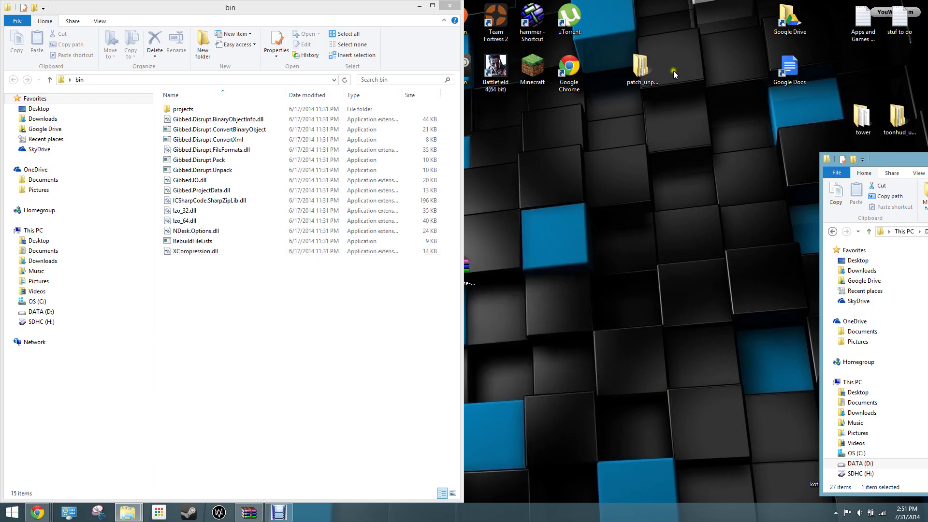
pyautogui.click(655, 72)
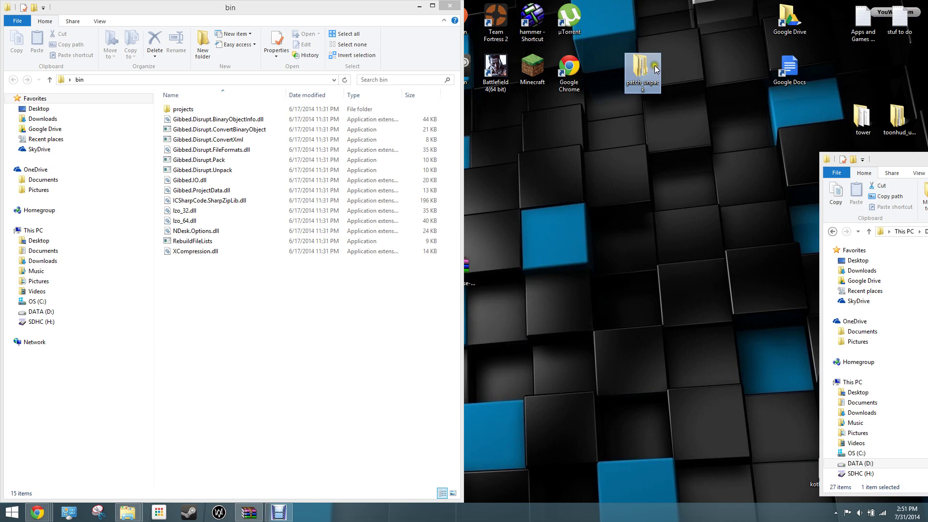
pyautogui.rightClick(650, 71)
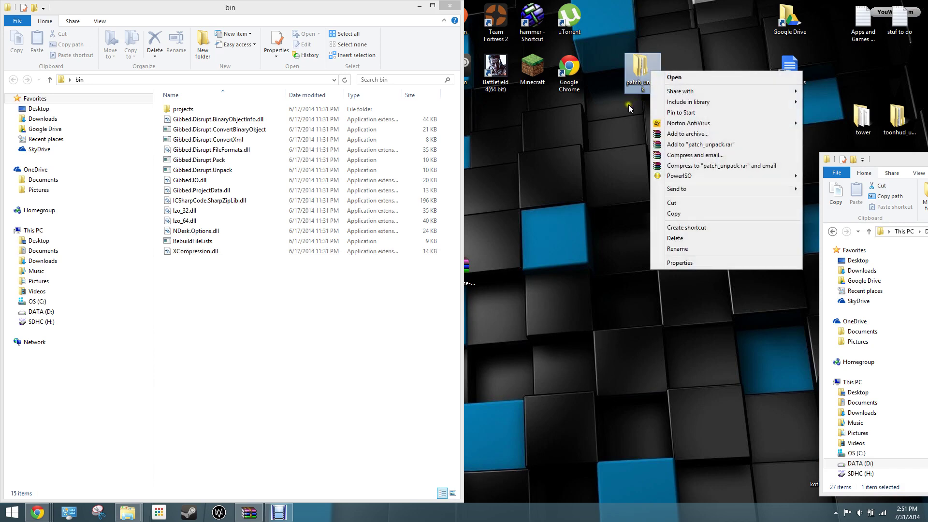
pyautogui.click(640, 144)
pyautogui.click(641, 94)
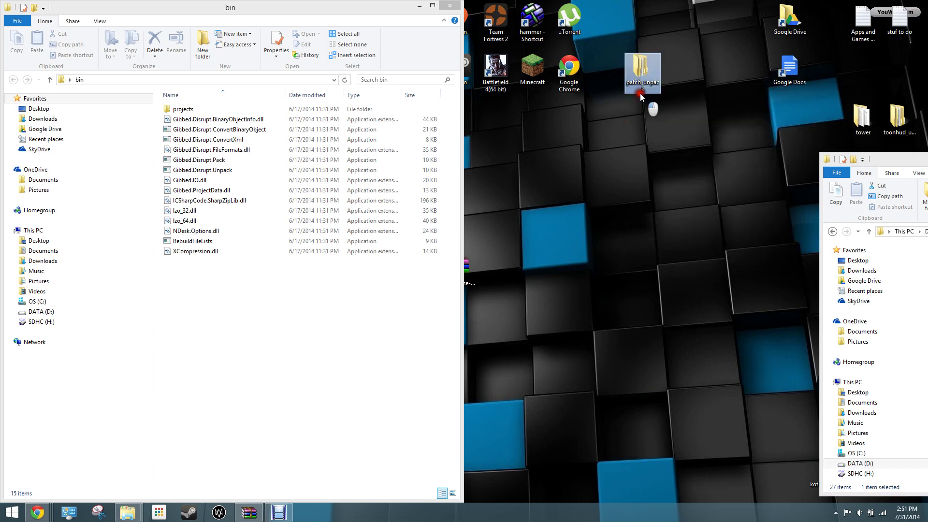
pyautogui.rightClick(641, 89)
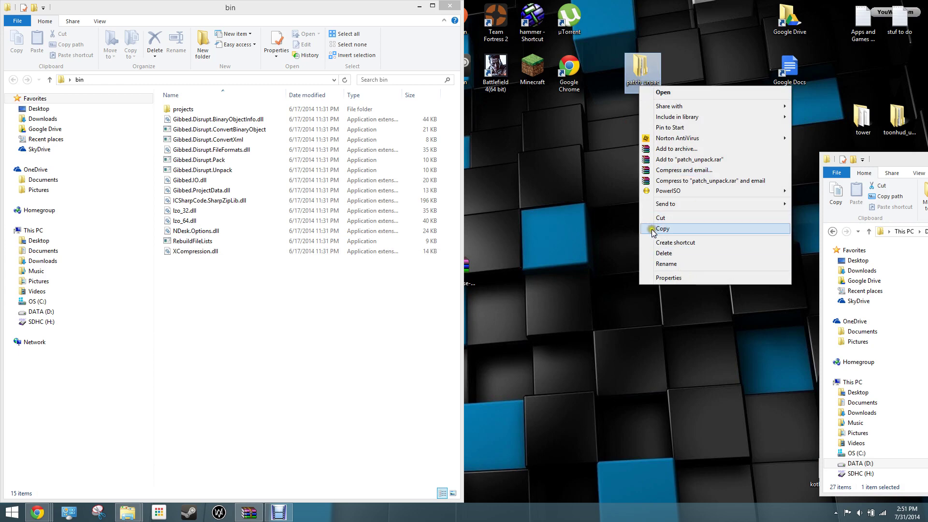
pyautogui.click(564, 221)
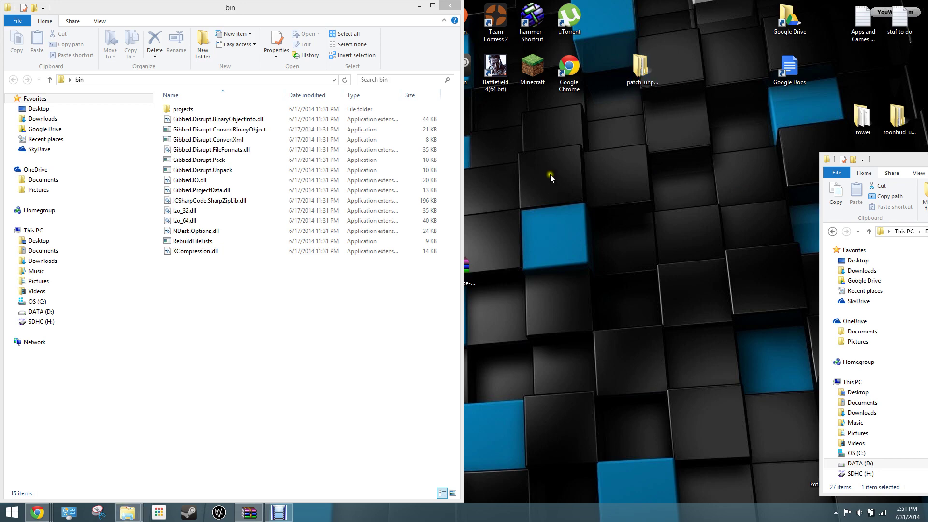
pyautogui.click(641, 82)
pyautogui.rightClick(641, 82)
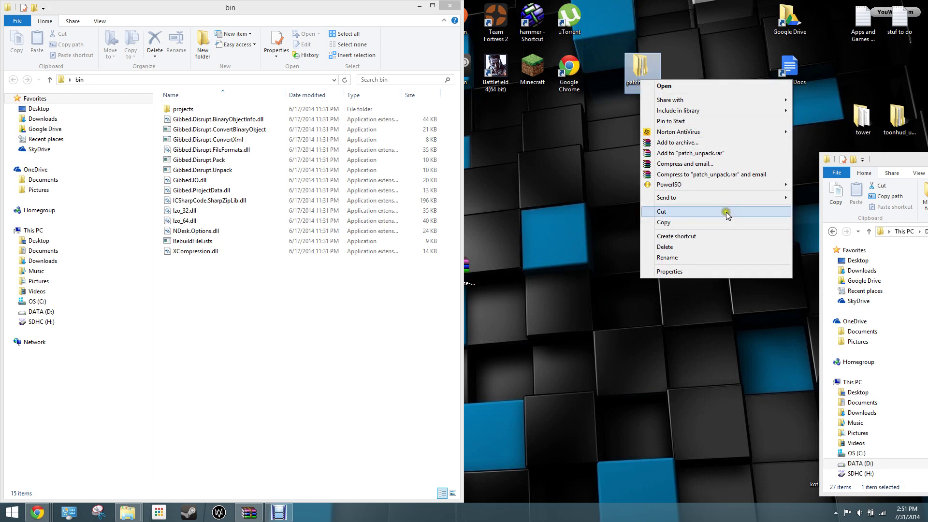
pyautogui.click(697, 258)
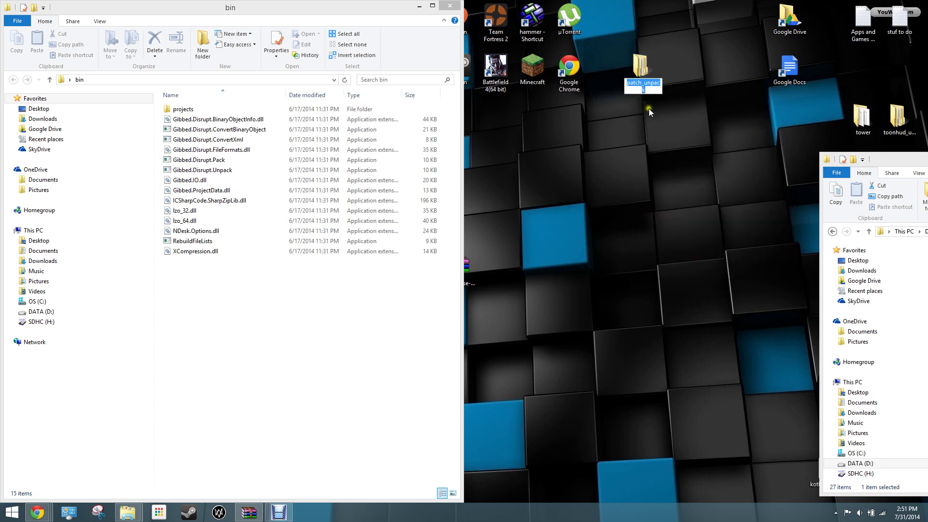
pyautogui.press('BackSpace')
pyautogui.write('e3_mo')
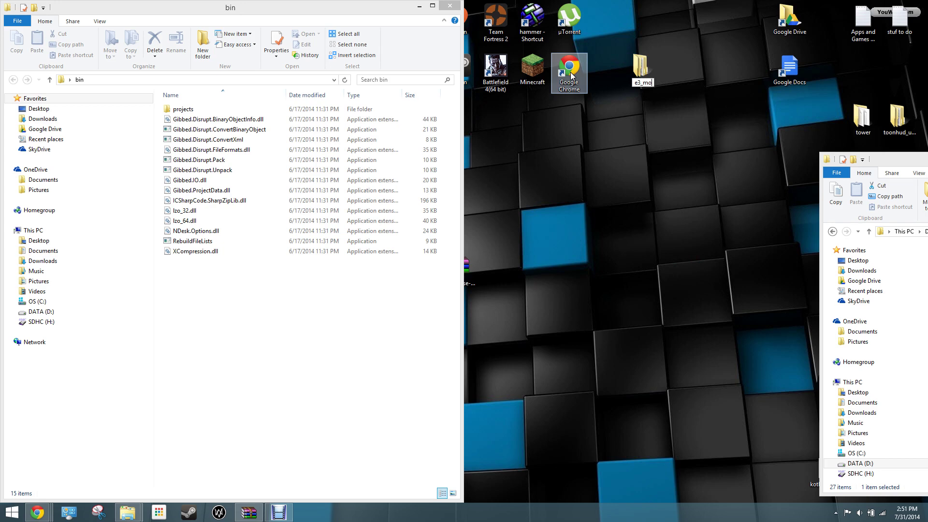
pyautogui.write('d')
# Step: Confirm the name e3_mod, delete patch_unpack from data_win64, and tidy both windows
pyautogui.press('Return')
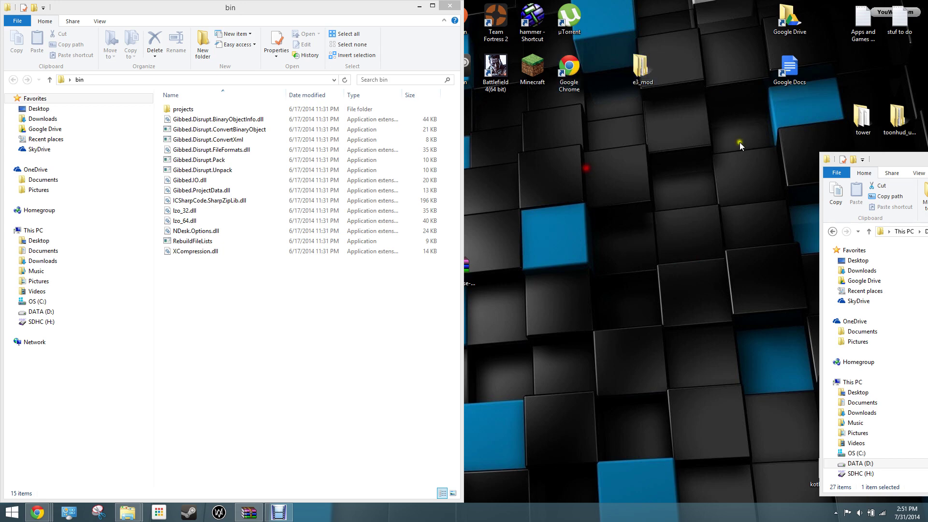
pyautogui.moveTo(892, 161); pyautogui.dragTo(348, 74)
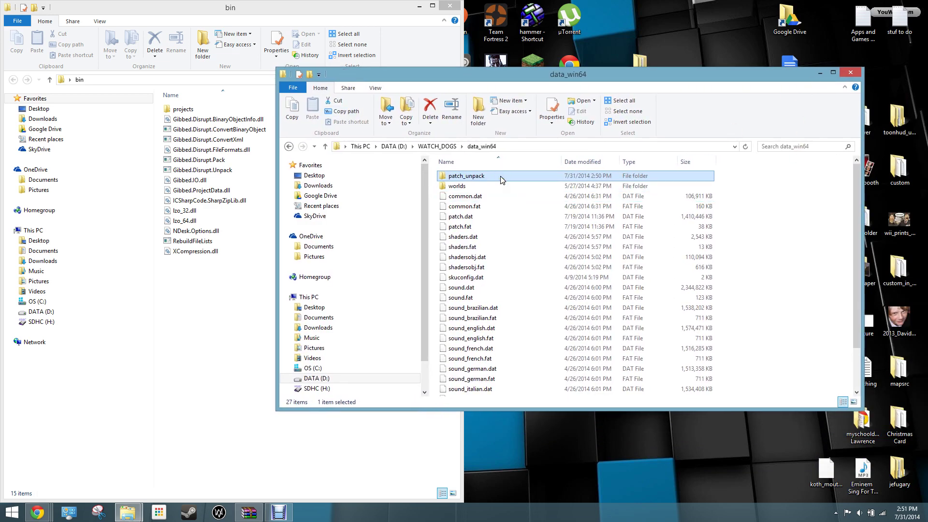
pyautogui.moveTo(500, 176); pyautogui.dragTo(475, 178)
pyautogui.rightClick(475, 178)
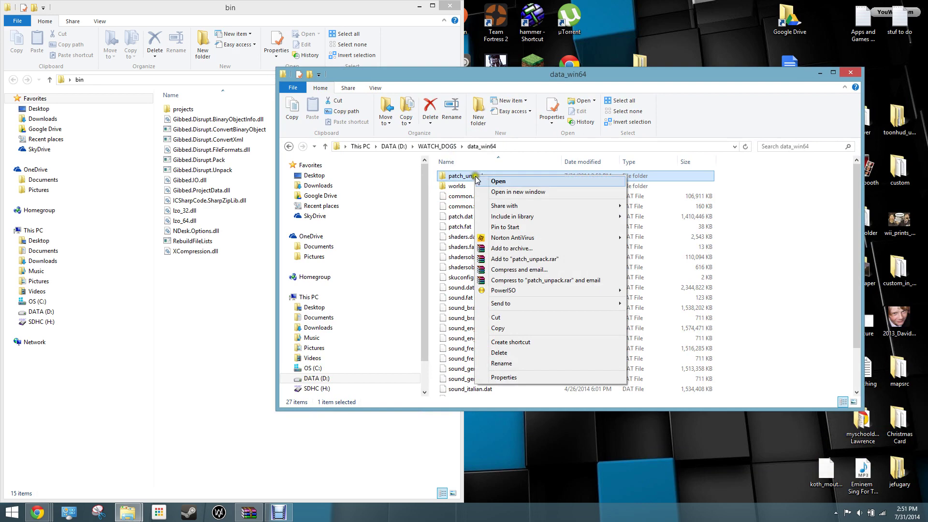
pyautogui.click(508, 352)
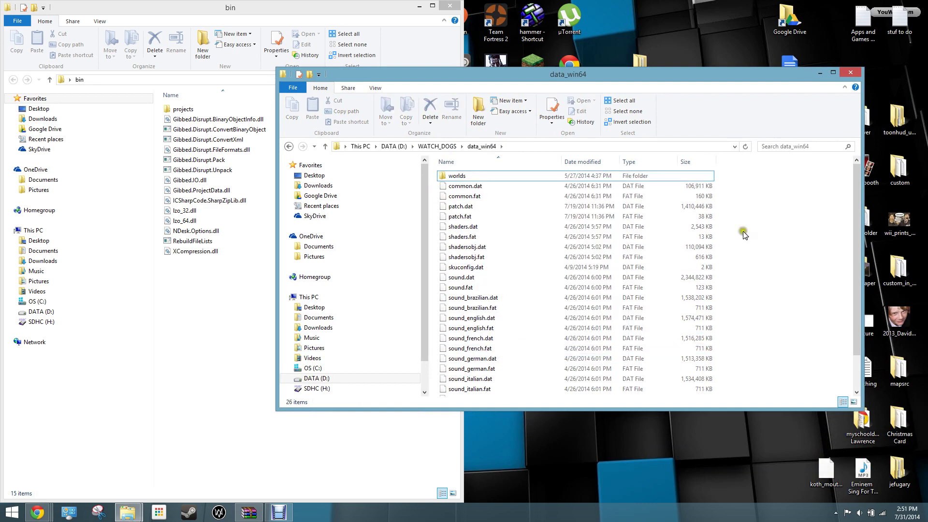
pyautogui.click(820, 74)
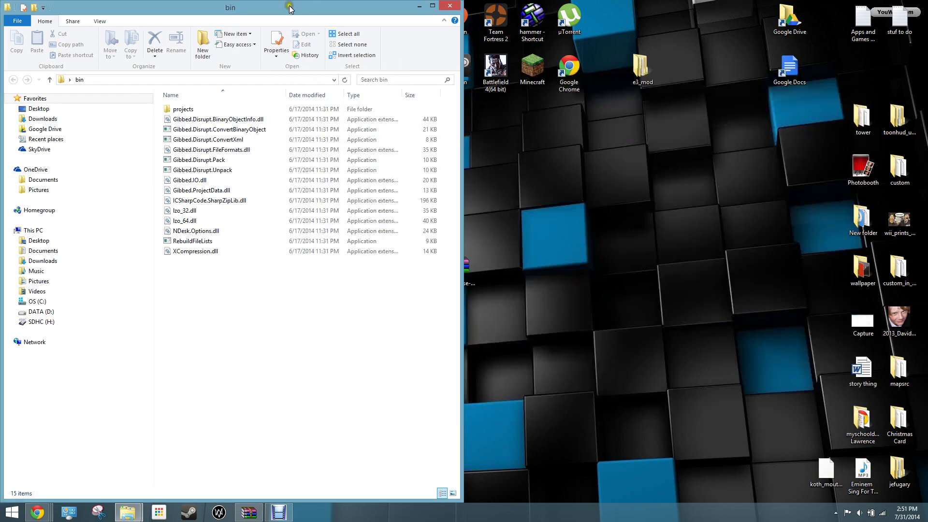
pyautogui.moveTo(289, 8); pyautogui.dragTo(269, 89)
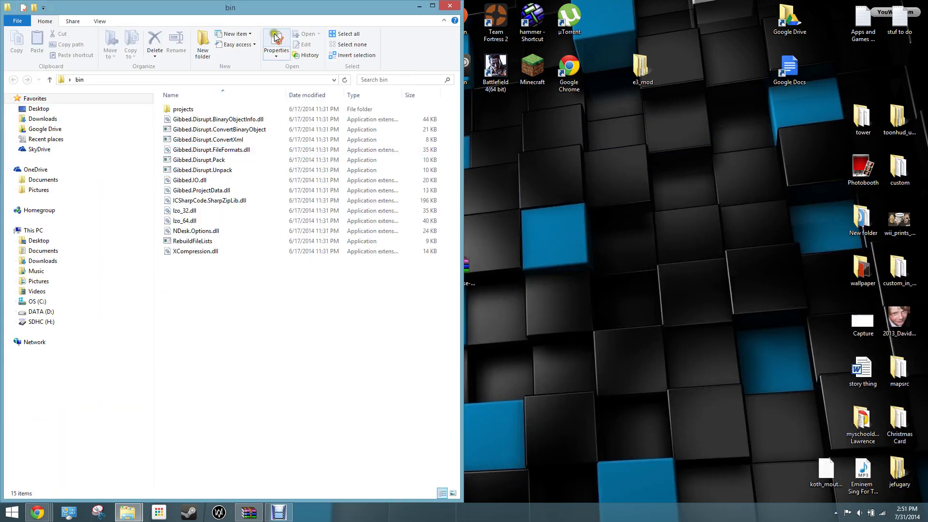
pyautogui.moveTo(269, 90)
pyautogui.mouseDown()
pyautogui.moveTo(309, 15)
pyautogui.moveTo(787, 114)
pyautogui.mouseUp()
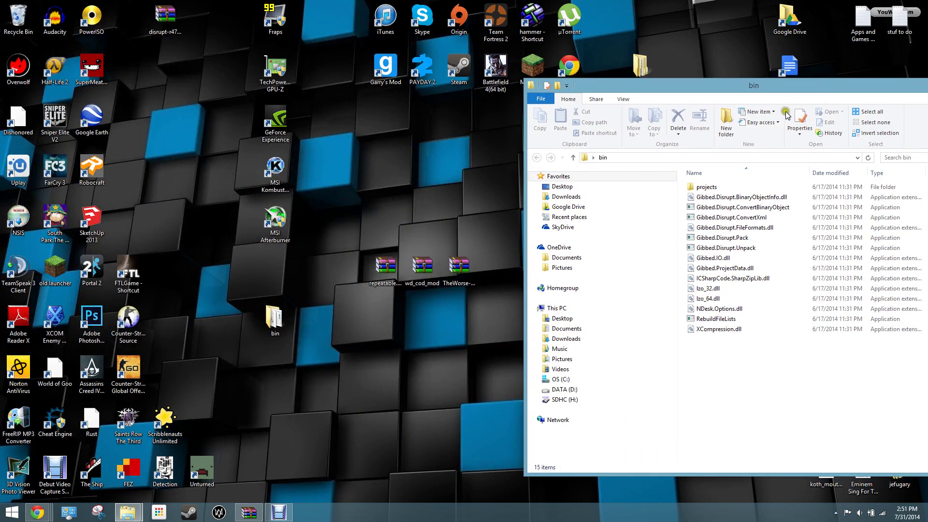
pyautogui.moveTo(424, 267); pyautogui.dragTo(377, 275)
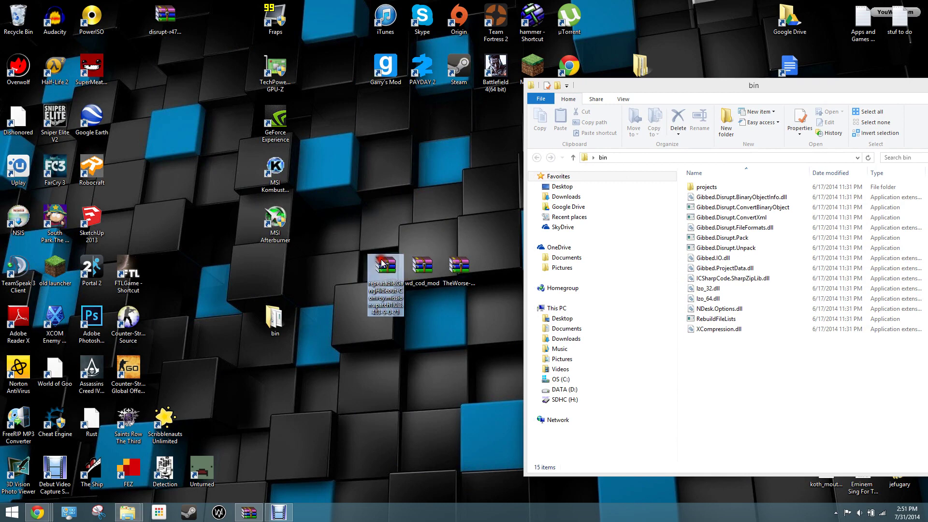
pyautogui.doubleClick(378, 274)
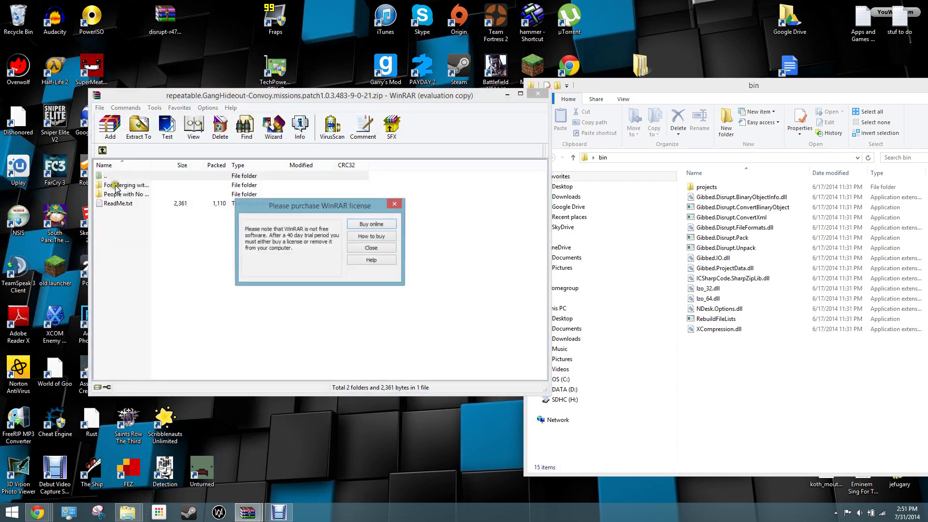
pyautogui.click(389, 252)
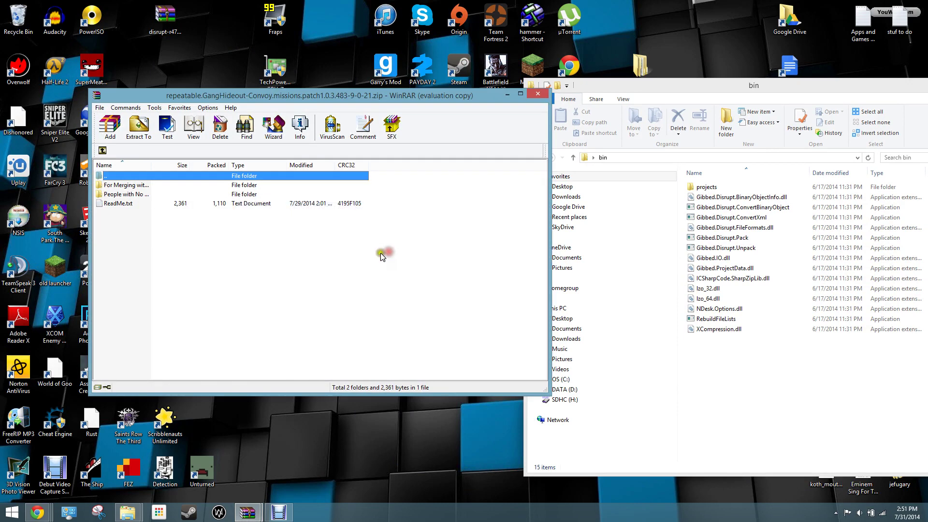
pyautogui.click(146, 185)
pyautogui.doubleClick(152, 187)
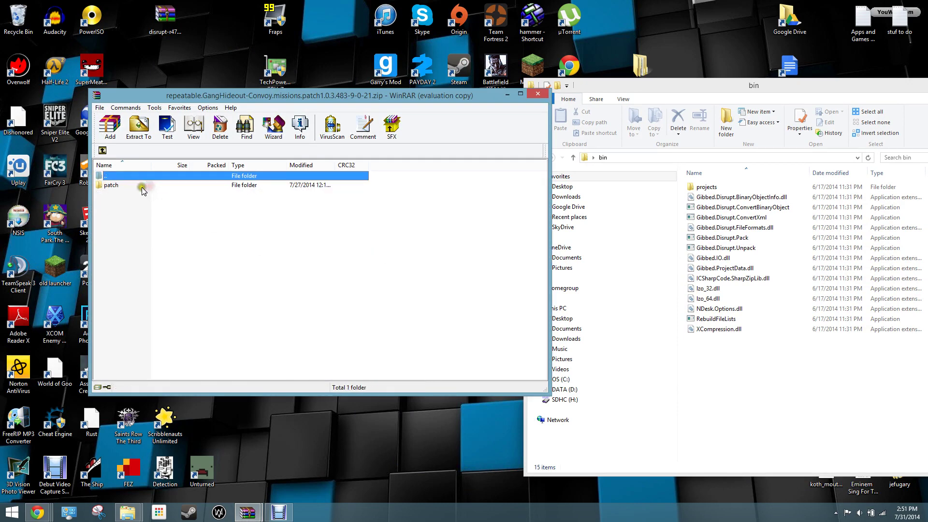
pyautogui.doubleClick(142, 187)
pyautogui.click(103, 151)
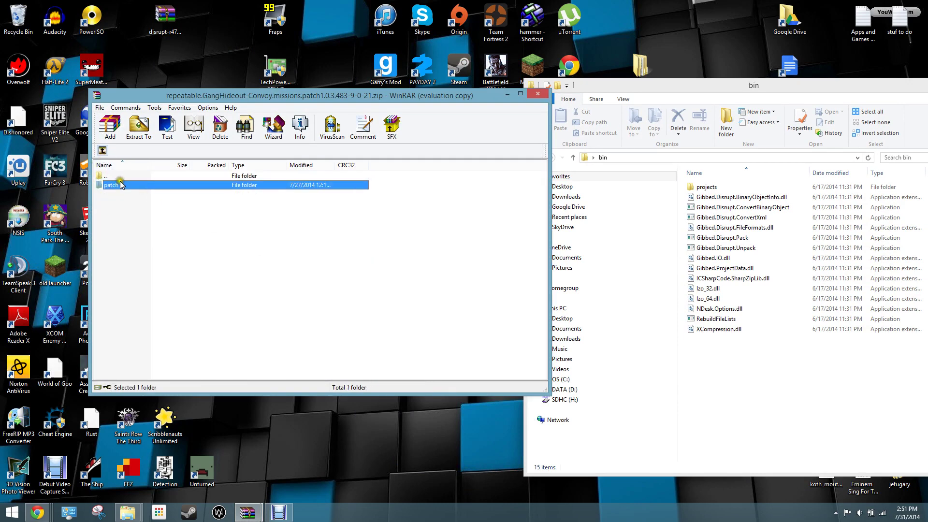
pyautogui.click(103, 152)
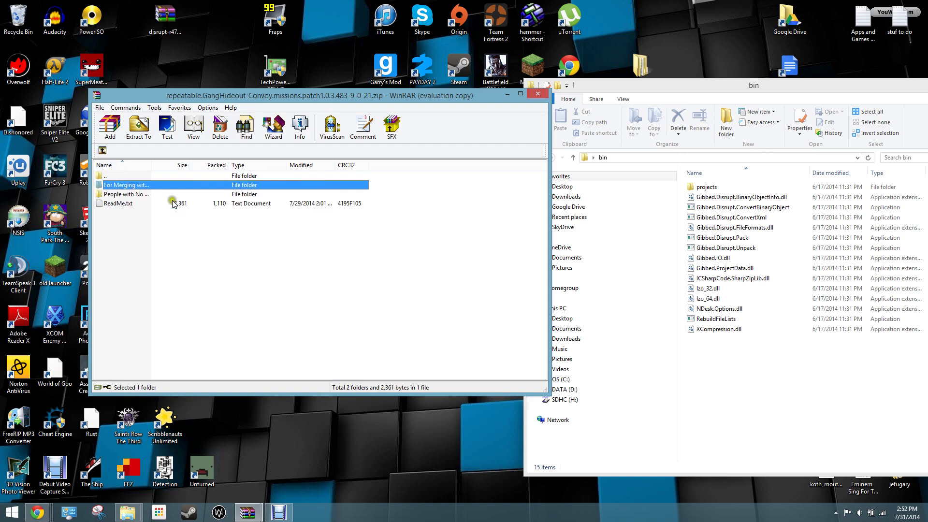
pyautogui.click(508, 93)
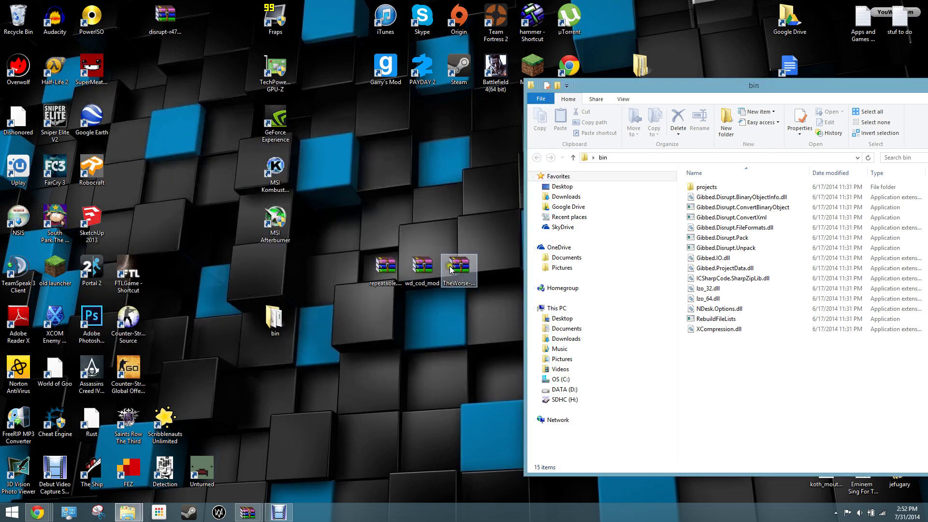
# Step: Open wd_cod_mod.rar and try unpacking its patch.dat, which crashes the unpack tool
pyautogui.doubleClick(424, 267)
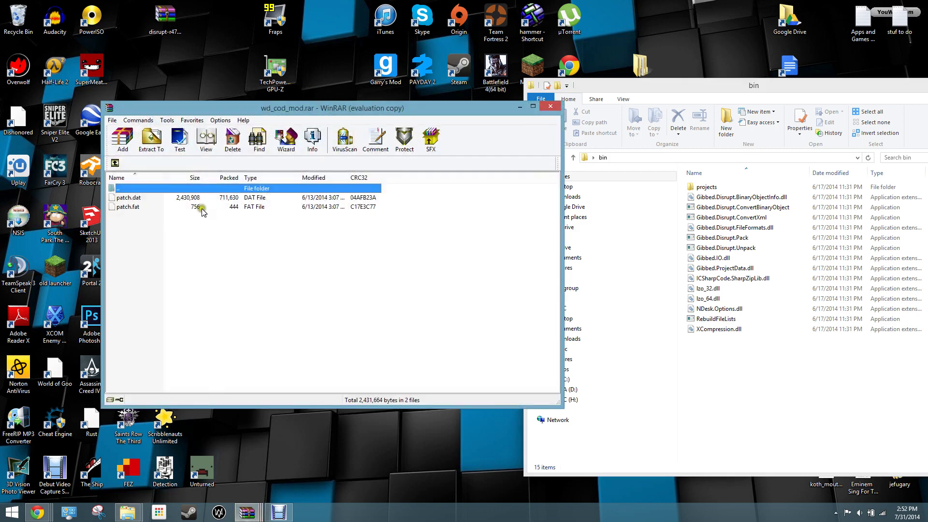
pyautogui.click(171, 197)
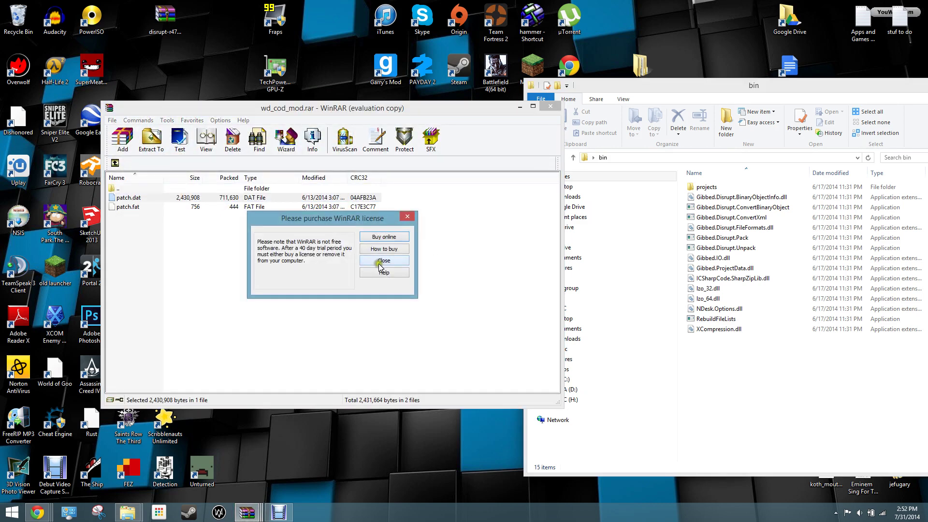
pyautogui.click(380, 266)
pyautogui.moveTo(202, 205); pyautogui.dragTo(734, 250)
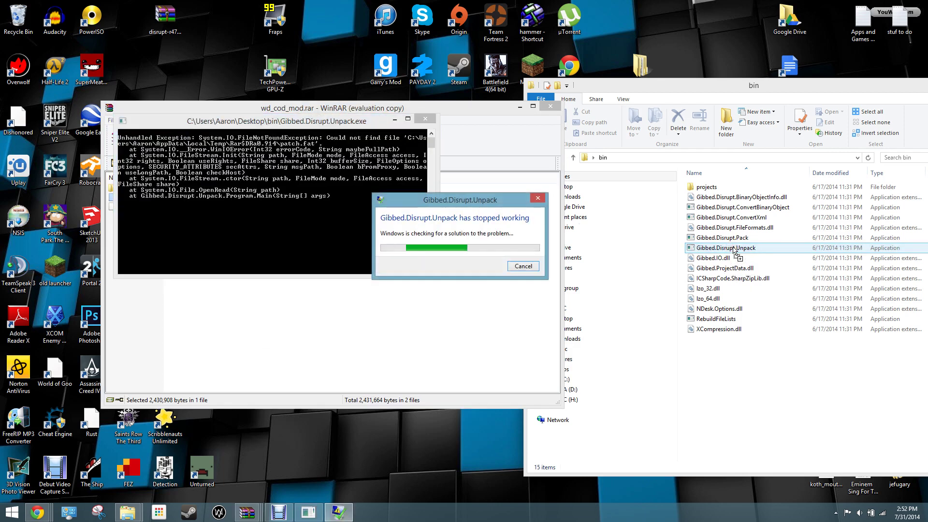
pyautogui.click(524, 267)
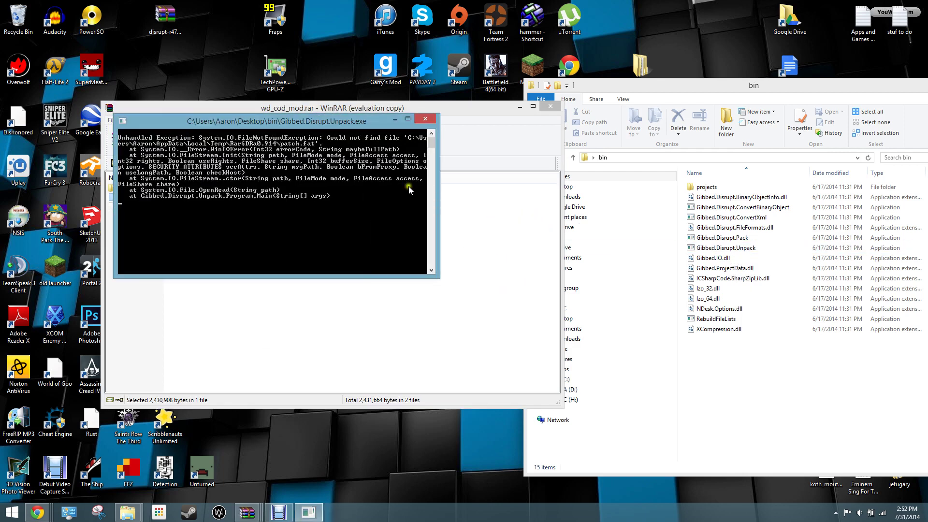
# Step: Retry the unpack, dismiss the crash messages, and extract patch.dat onto the desktop
pyautogui.moveTo(203, 200); pyautogui.dragTo(717, 253)
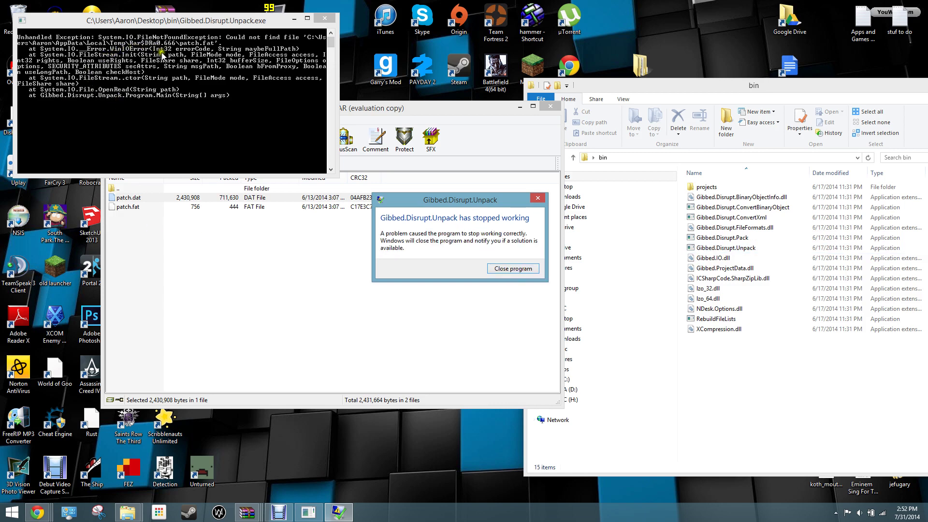
pyautogui.click(324, 18)
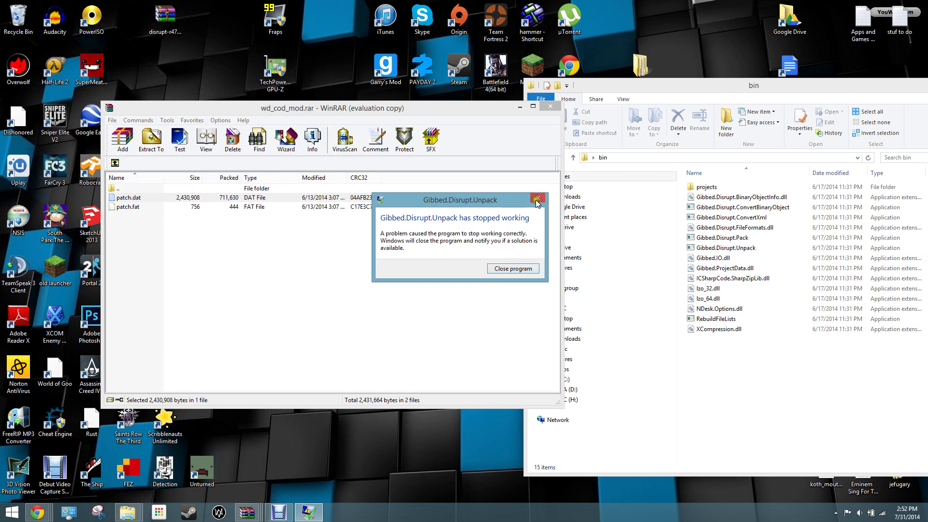
pyautogui.click(538, 201)
pyautogui.moveTo(316, 198); pyautogui.dragTo(328, 447)
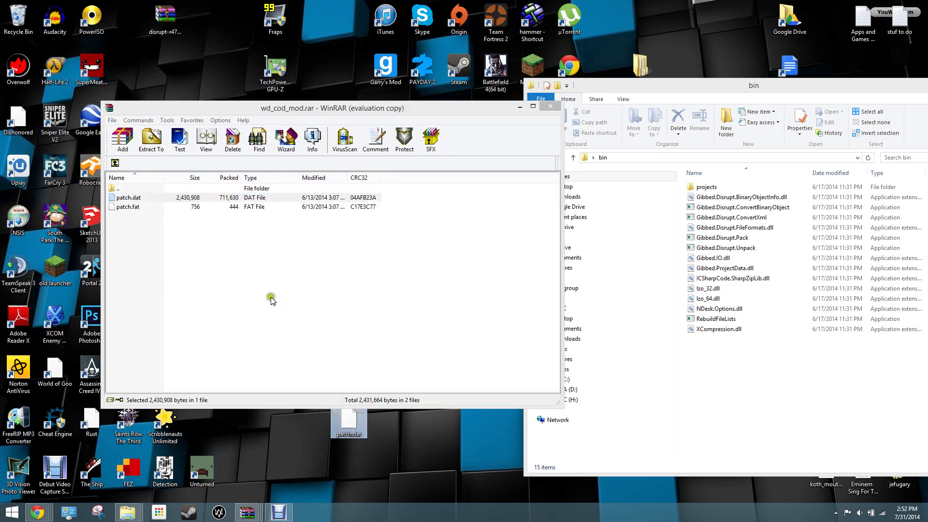
# Step: Try unpacking the desktop patch.dat, then close the crashed unpack tool and its console
pyautogui.click(551, 108)
pyautogui.moveTo(349, 421)
pyautogui.mouseDown()
pyautogui.moveTo(713, 273)
pyautogui.moveTo(723, 248)
pyautogui.mouseUp()
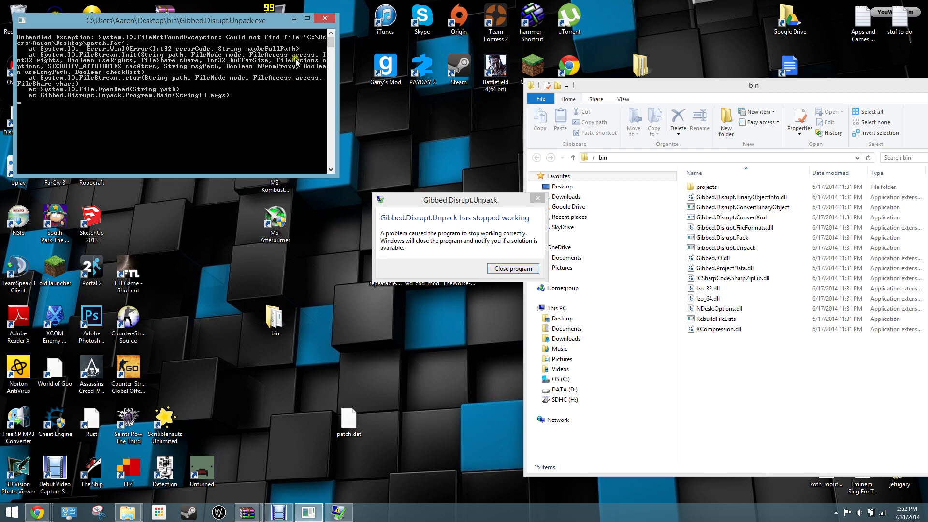
pyautogui.click(324, 19)
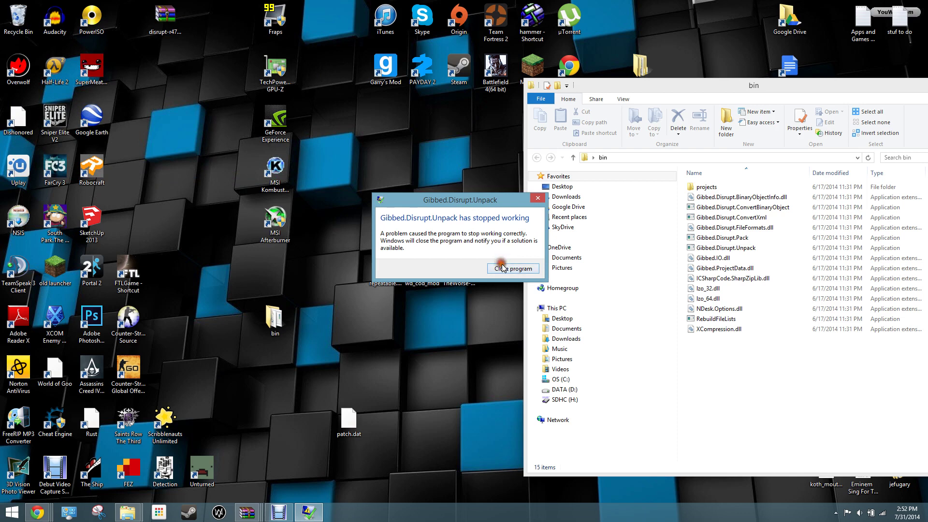
pyautogui.click(503, 269)
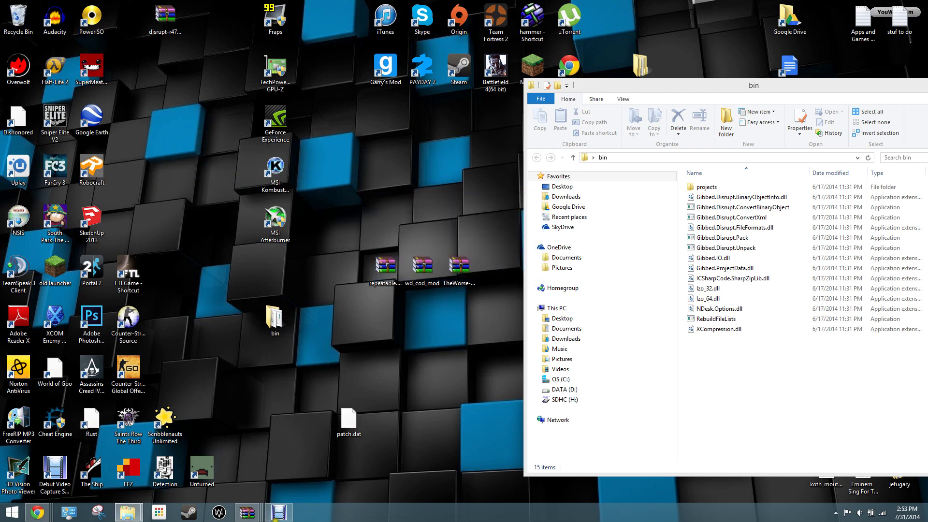
pyautogui.moveTo(247, 513)
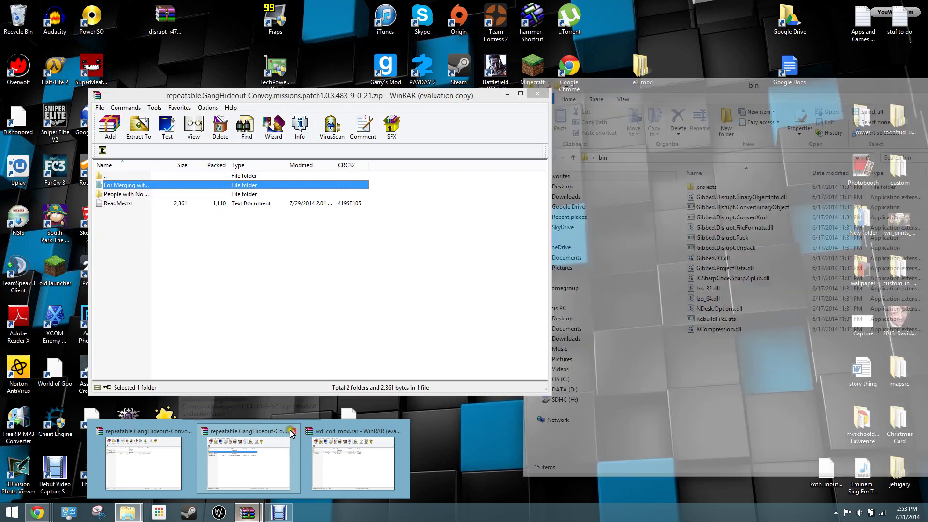
# Step: Close both WinRAR archive windows and centre the bin folder window
pyautogui.click(289, 432)
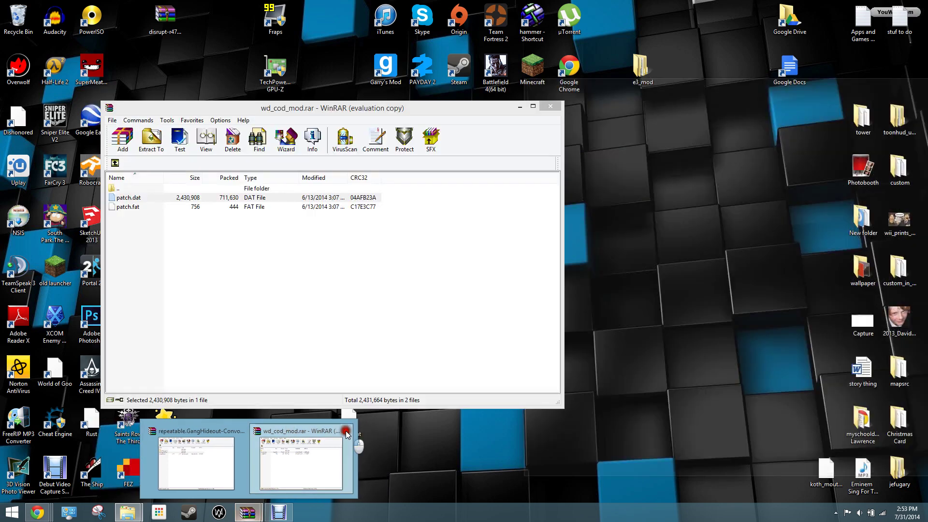
pyautogui.click(346, 431)
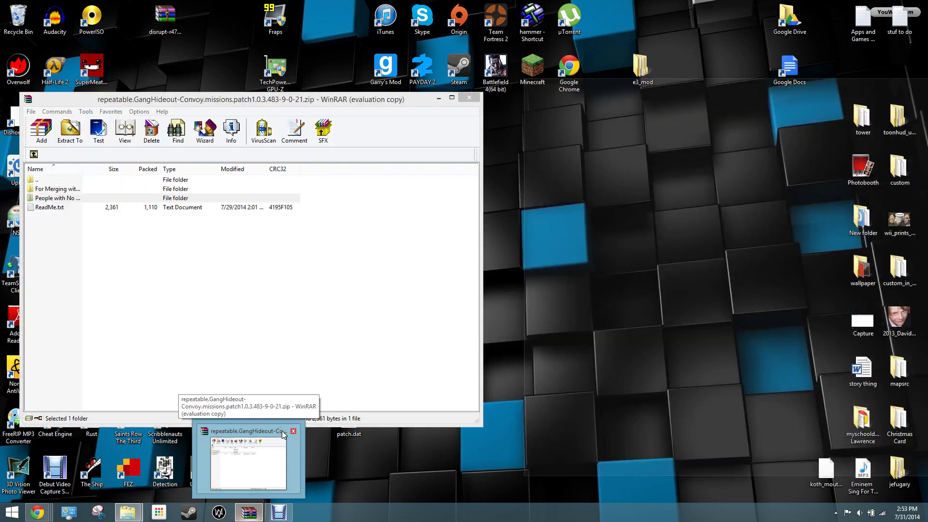
pyautogui.click(293, 428)
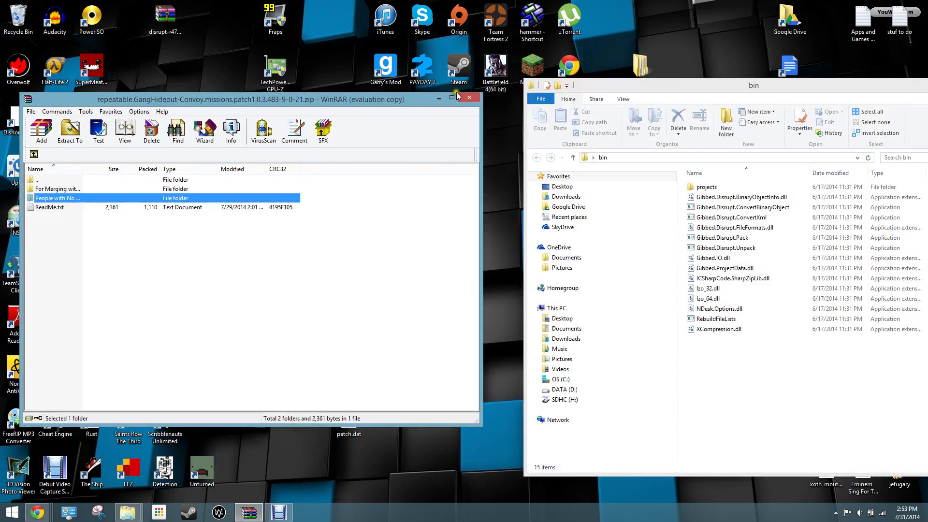
pyautogui.click(469, 97)
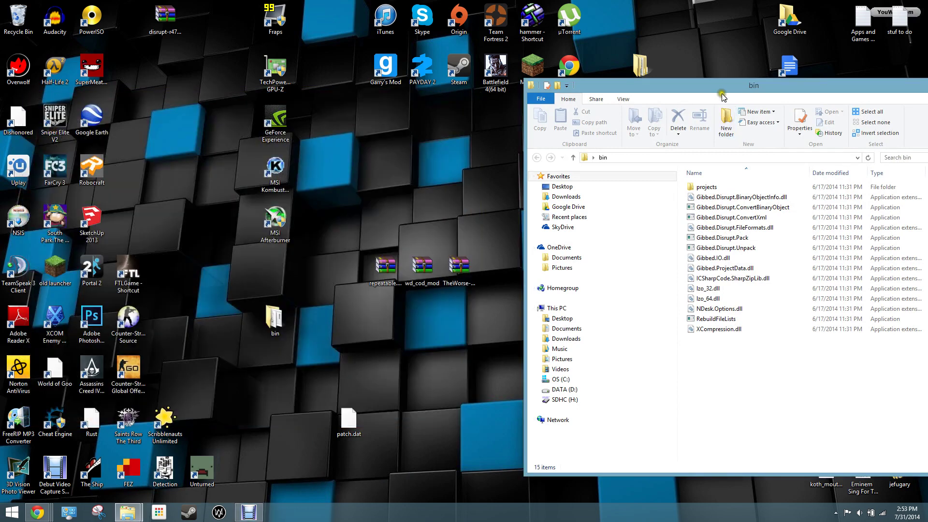
pyautogui.moveTo(722, 97); pyautogui.dragTo(489, 95)
# Step: Extract the bin folder again from disrupt-r47_b35 onto the desktop, then close WinRAR
pyautogui.click(620, 110)
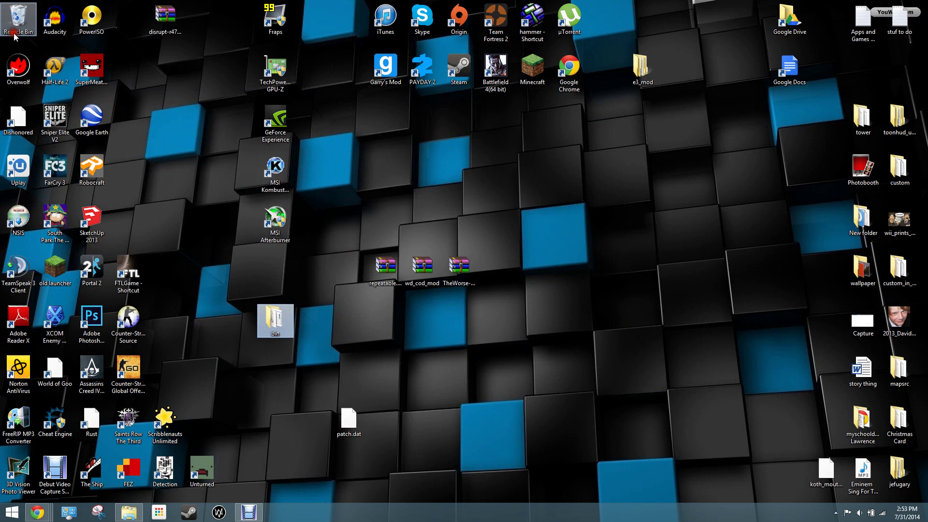
pyautogui.click(155, 36)
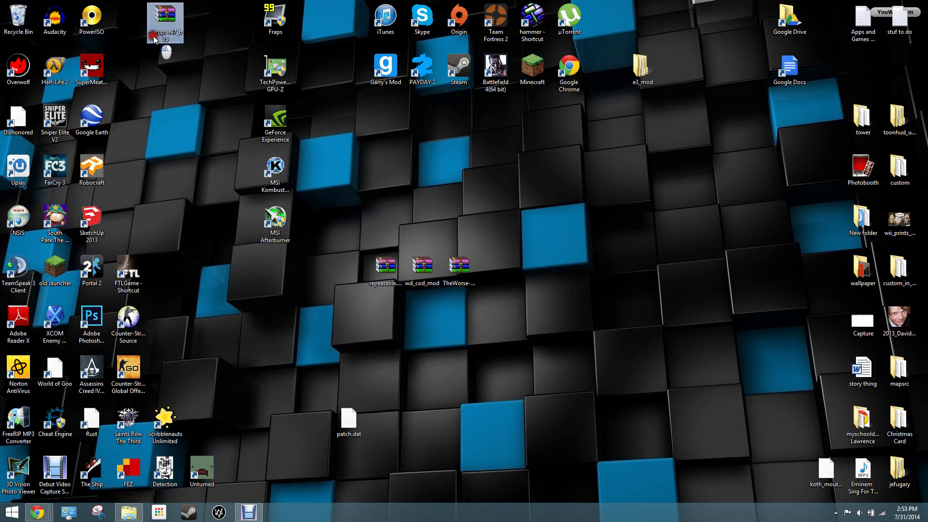
pyautogui.doubleClick(155, 37)
pyautogui.moveTo(164, 188); pyautogui.dragTo(273, 444)
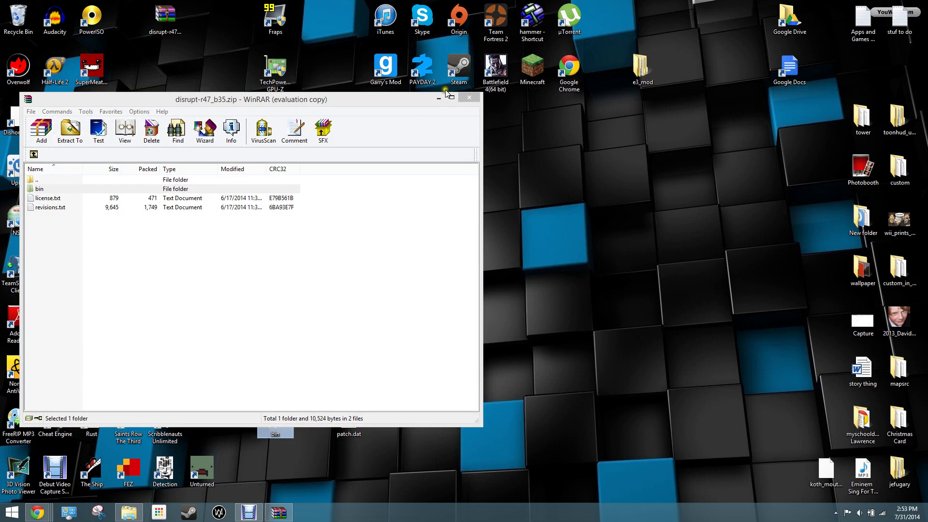
pyautogui.click(464, 101)
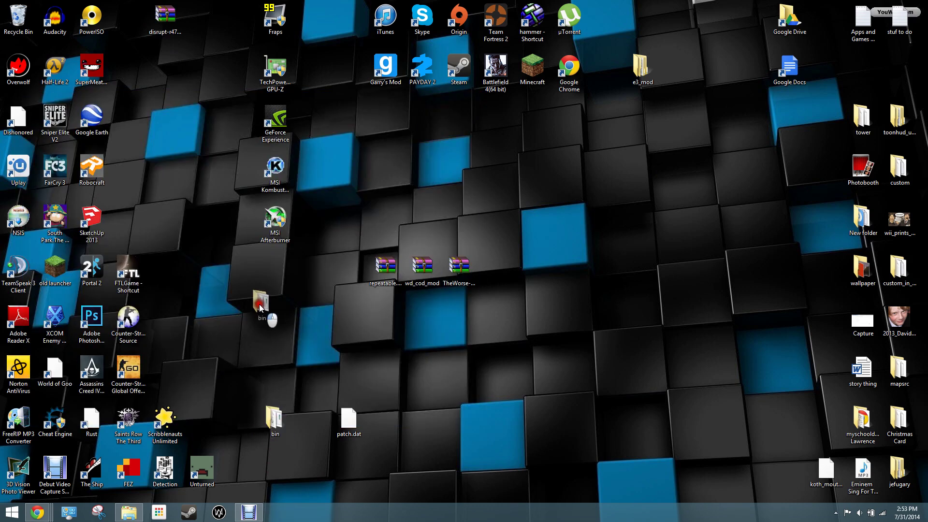
# Step: Reposition the bin folder icon on the desktop and hide its window
pyautogui.moveTo(273, 420); pyautogui.dragTo(272, 320)
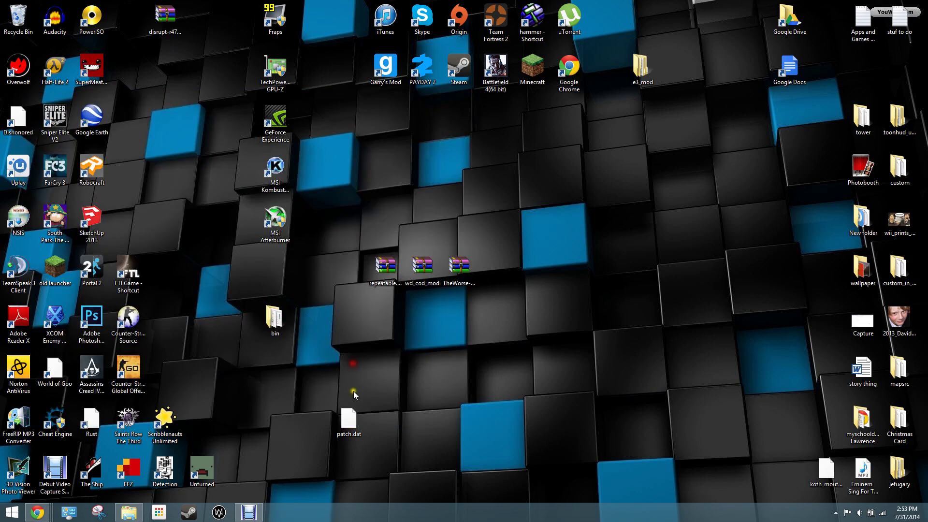
pyautogui.click(124, 514)
pyautogui.click(128, 512)
# Step: Move patch.dat into the bin folder and retry Gibbed.Disrupt.Unpack on it, cancelling the crash report
pyautogui.moveTo(349, 421); pyautogui.dragTo(282, 325)
pyautogui.doubleClick(286, 330)
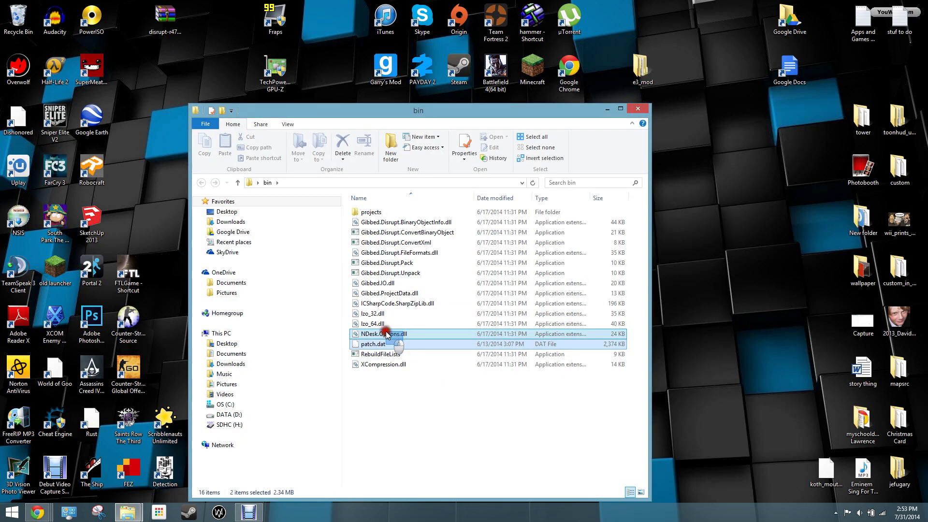
pyautogui.moveTo(403, 347)
pyautogui.mouseDown()
pyautogui.moveTo(365, 305)
pyautogui.moveTo(453, 270)
pyautogui.mouseUp()
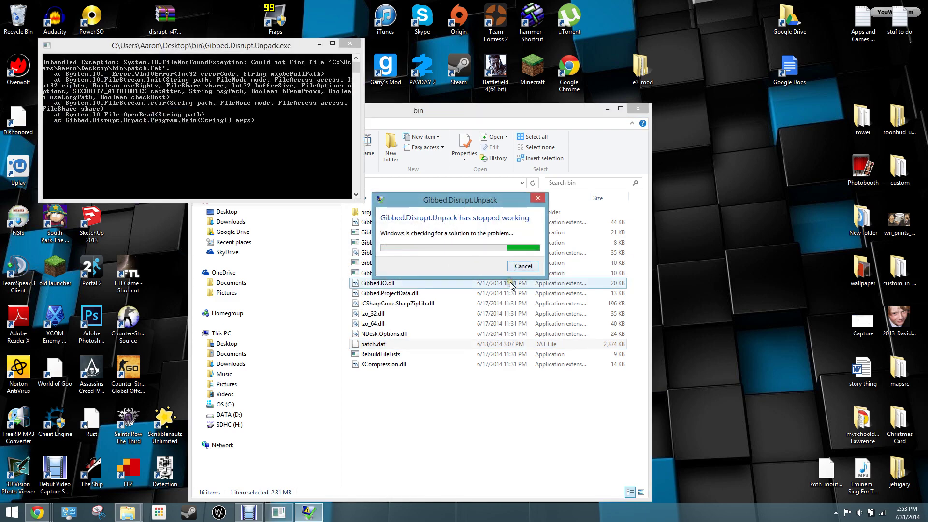
pyautogui.click(524, 267)
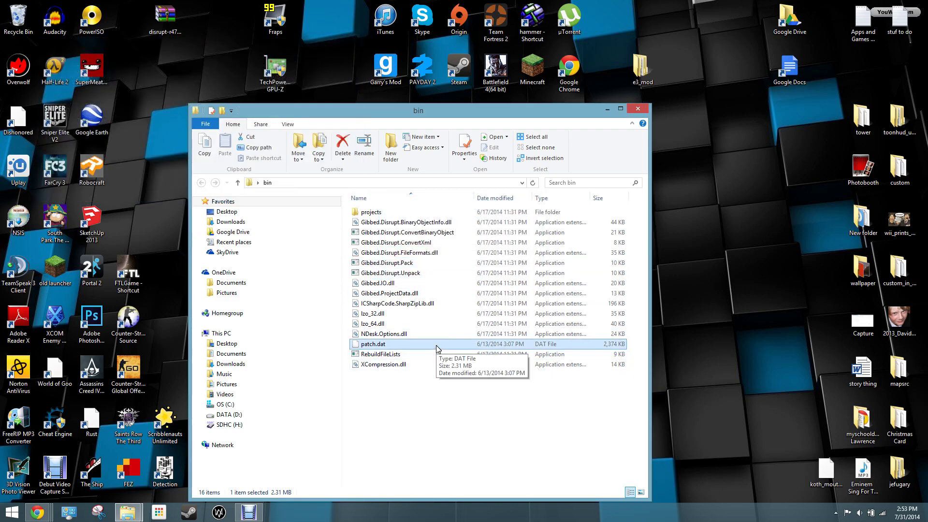
# Step: Check the open folder windows and shift the bin window right and down
pyautogui.click(127, 513)
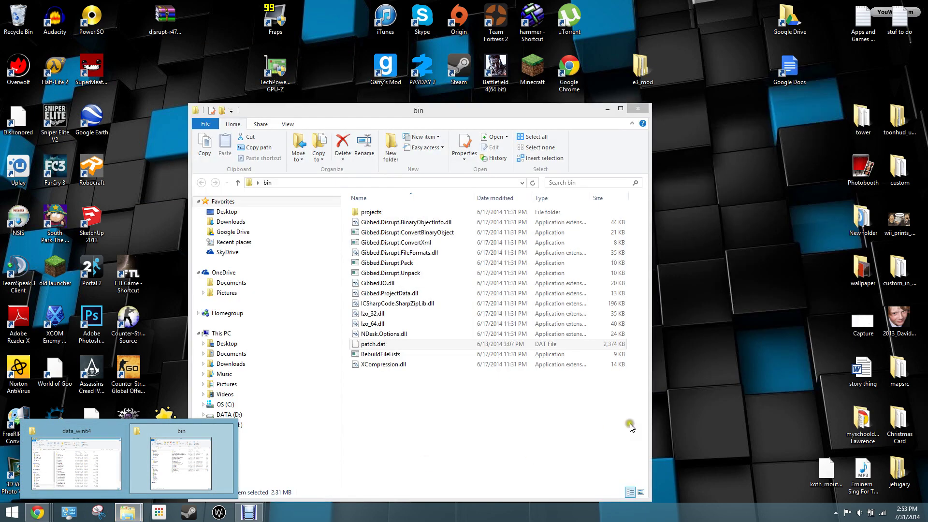
pyautogui.click(670, 397)
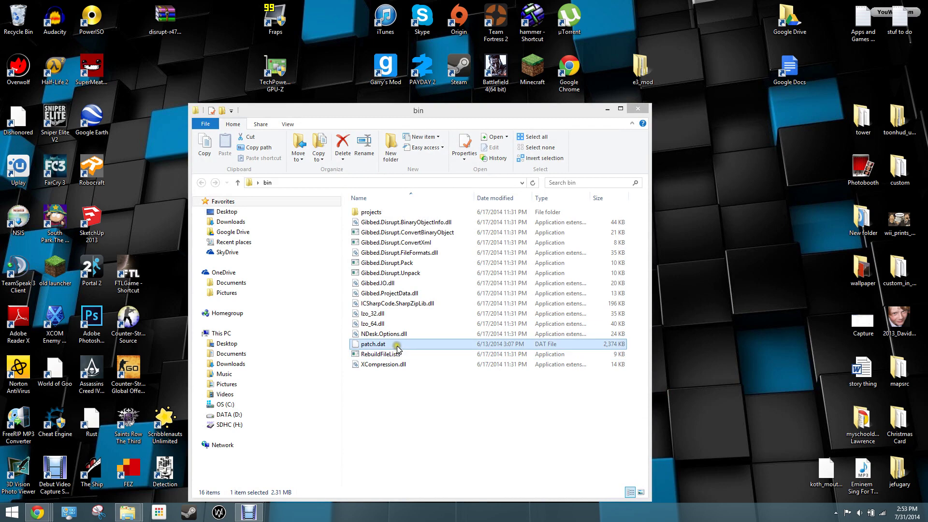
pyautogui.moveTo(366, 113); pyautogui.dragTo(556, 131)
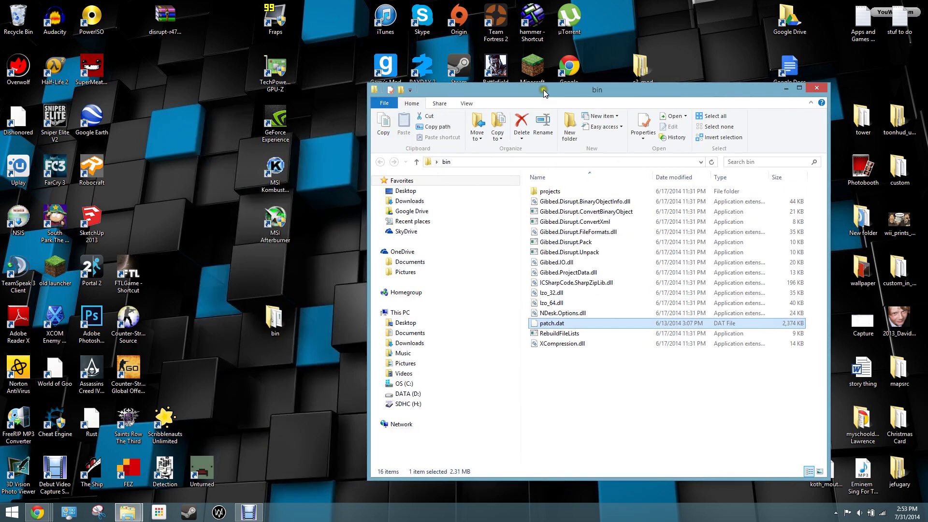
# Step: Minimize the WinRAR window and open the desktop car_mod folder beside the bin window
pyautogui.click(37, 513)
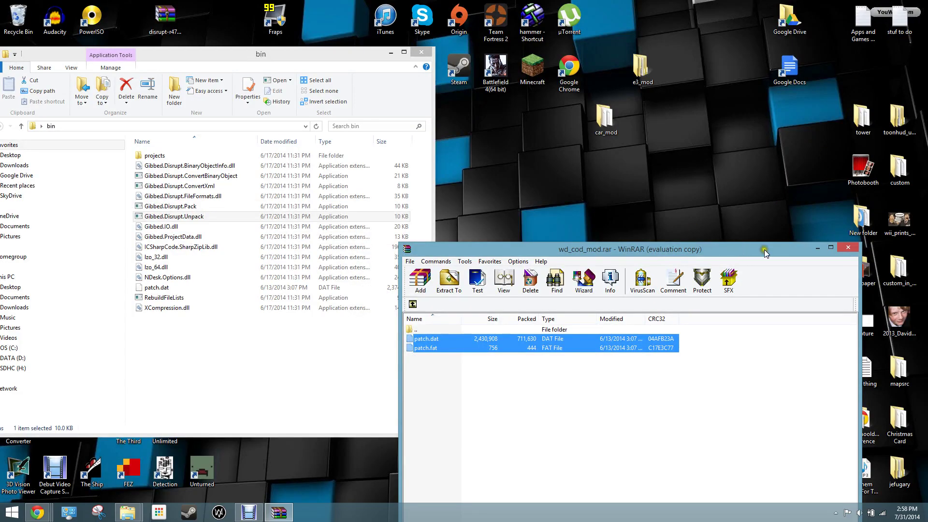
pyautogui.click(822, 249)
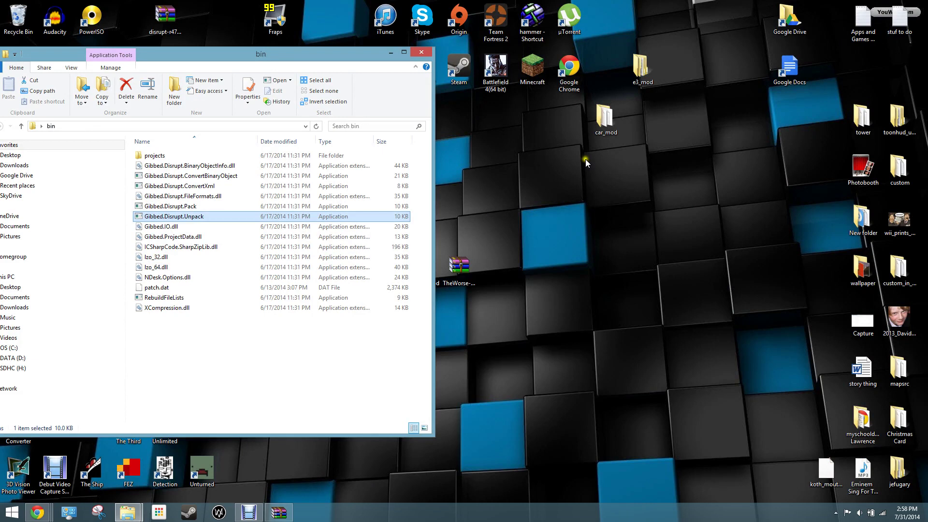
pyautogui.click(606, 134)
pyautogui.doubleClick(606, 134)
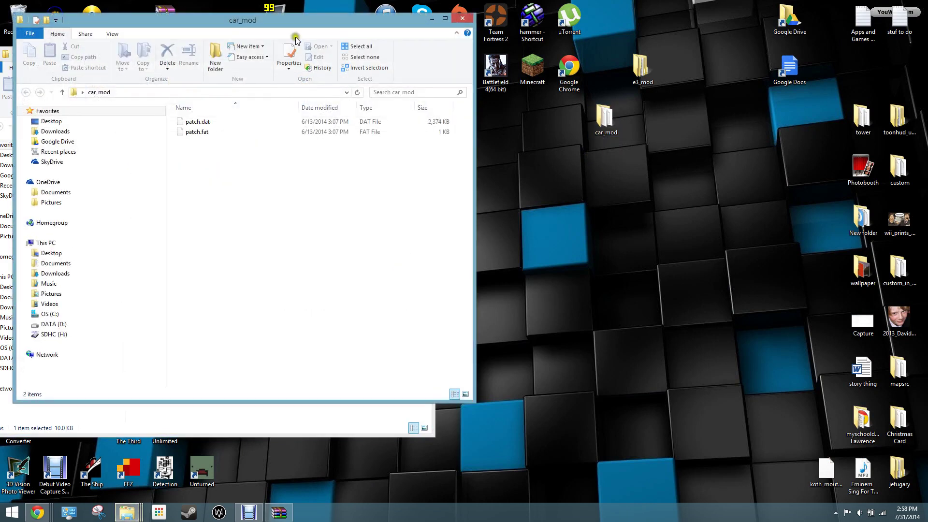
pyautogui.moveTo(297, 23)
pyautogui.mouseDown()
pyautogui.moveTo(353, 48)
pyautogui.moveTo(588, 224)
pyautogui.mouseUp()
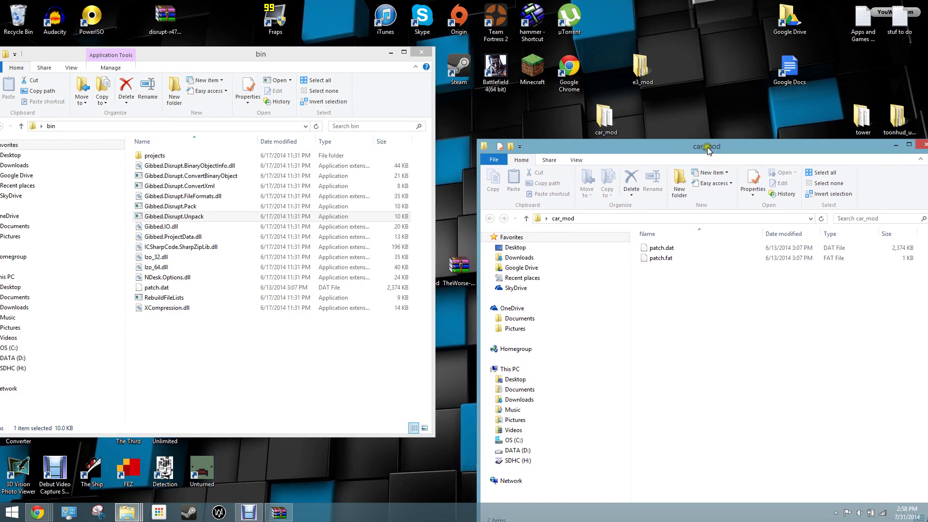
# Step: Unpack car_mod's patch.dat with Gibbed.Disrupt.Unpack, creating a patch_unpack folder
pyautogui.moveTo(588, 224)
pyautogui.mouseDown()
pyautogui.moveTo(715, 160)
pyautogui.moveTo(703, 117)
pyautogui.mouseUp()
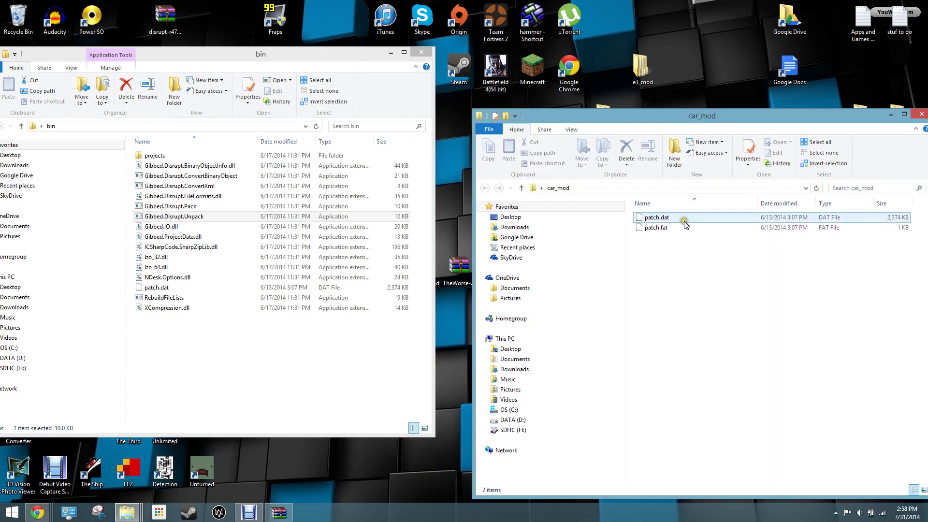
pyautogui.moveTo(684, 221); pyautogui.dragTo(223, 218)
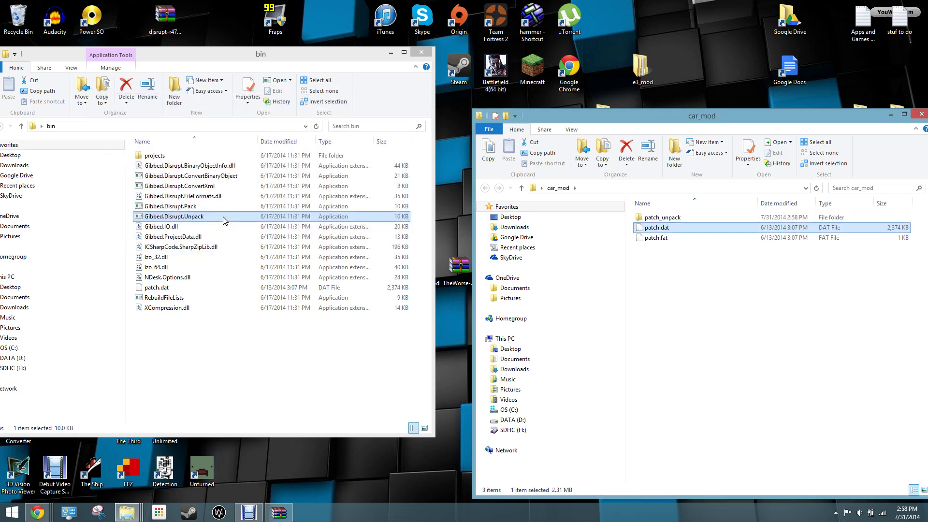
pyautogui.click(682, 265)
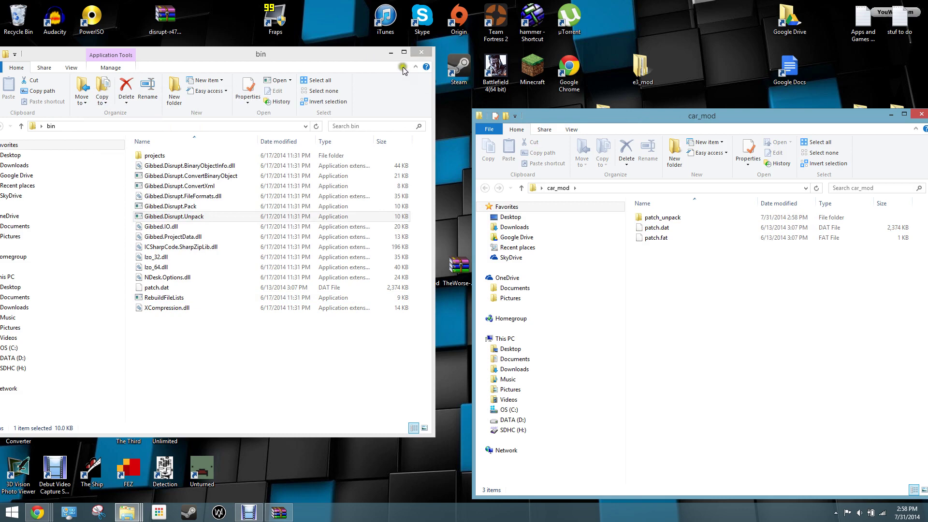
pyautogui.moveTo(827, 117); pyautogui.dragTo(424, 103)
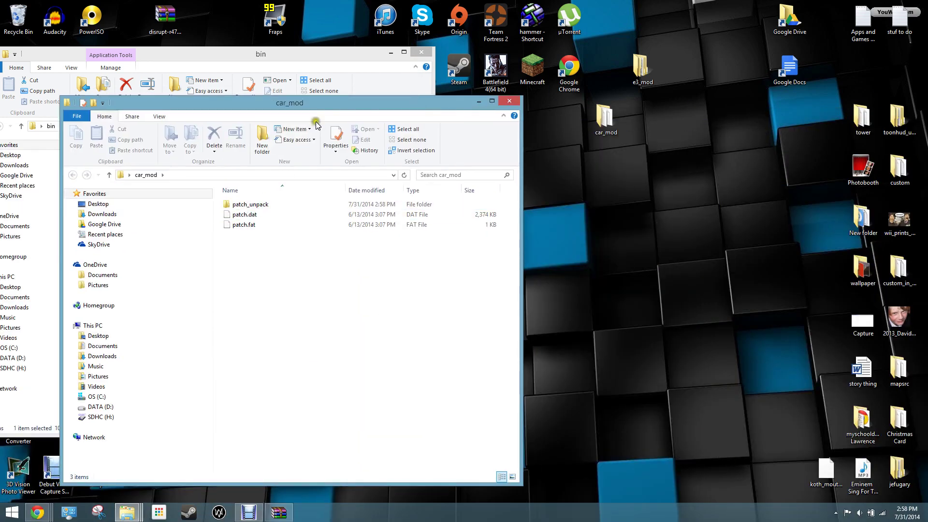
# Step: Minimize the bin window and open the e3_mod folder on the right
pyautogui.click(392, 53)
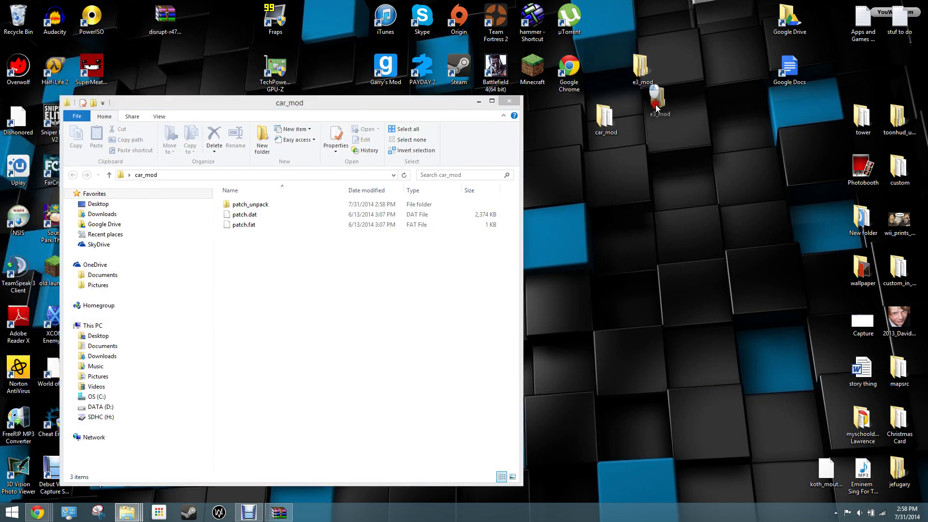
pyautogui.moveTo(643, 69); pyautogui.dragTo(680, 120)
pyautogui.doubleClick(680, 121)
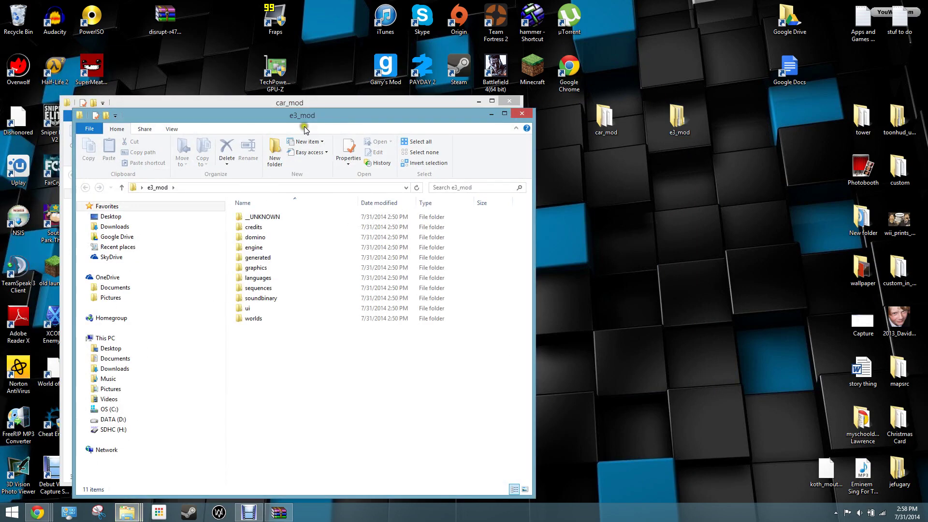
pyautogui.moveTo(303, 118); pyautogui.dragTo(766, 104)
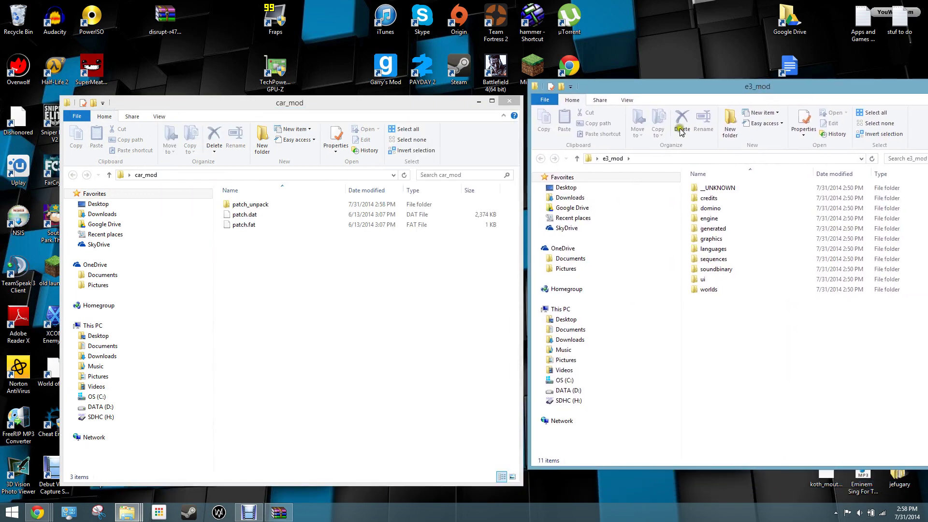
# Step: Move patch_unpack's __UNKNOWN and generated folders into e3_mod, then close patch_unpack
pyautogui.doubleClick(250, 205)
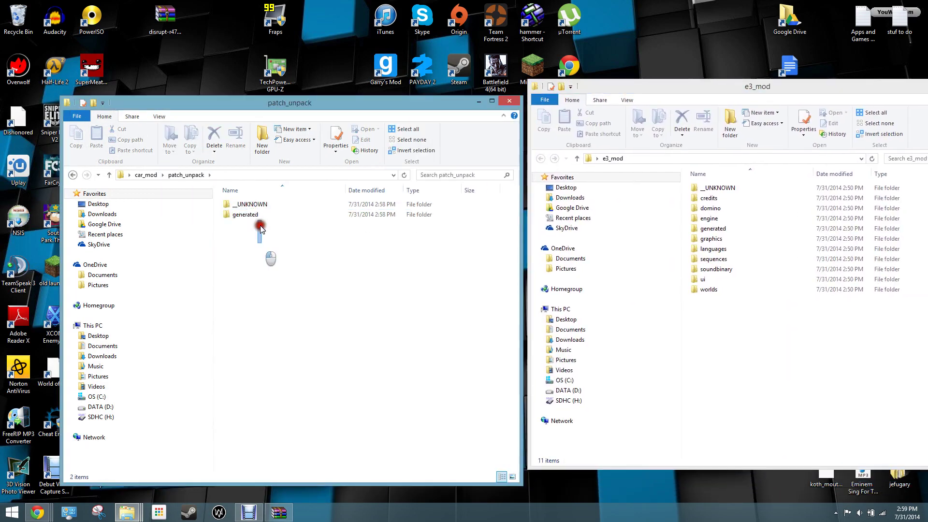
pyautogui.moveTo(260, 227)
pyautogui.mouseDown()
pyautogui.moveTo(266, 202)
pyautogui.moveTo(788, 368)
pyautogui.mouseUp()
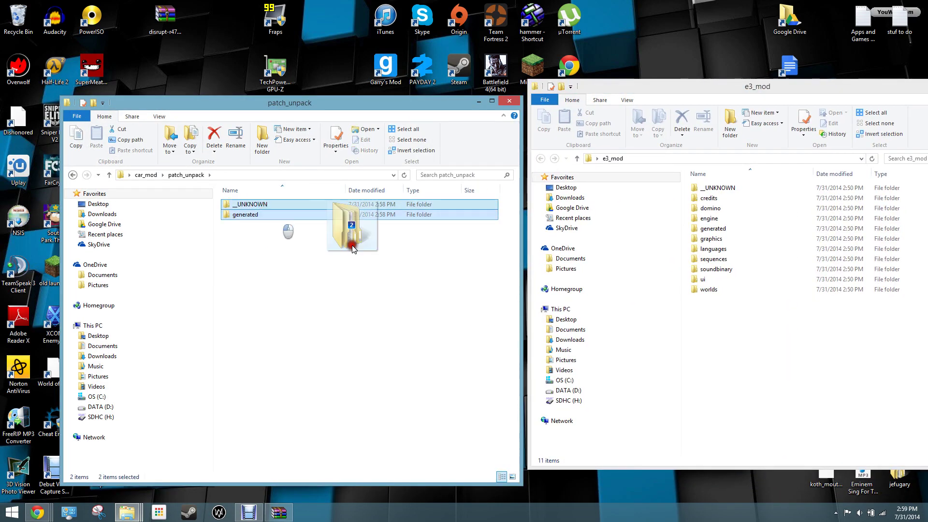
pyautogui.click(789, 369)
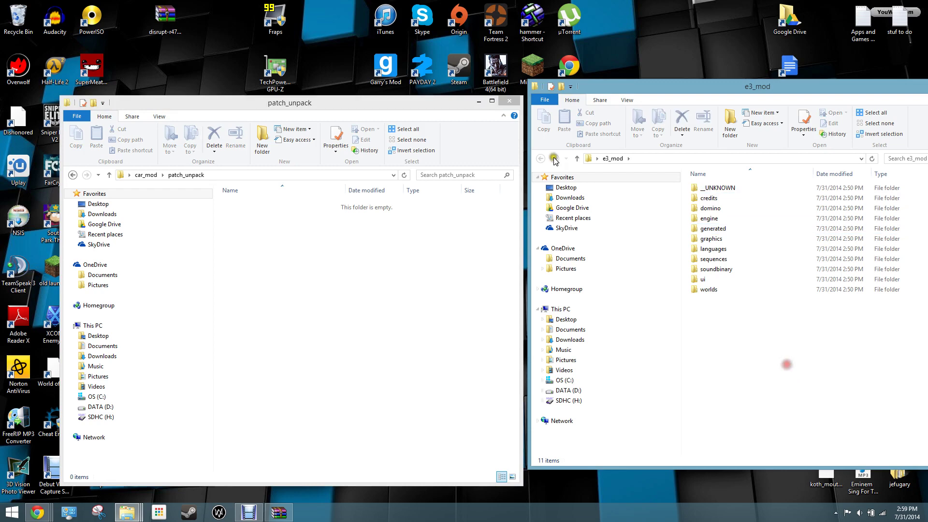
pyautogui.click(510, 102)
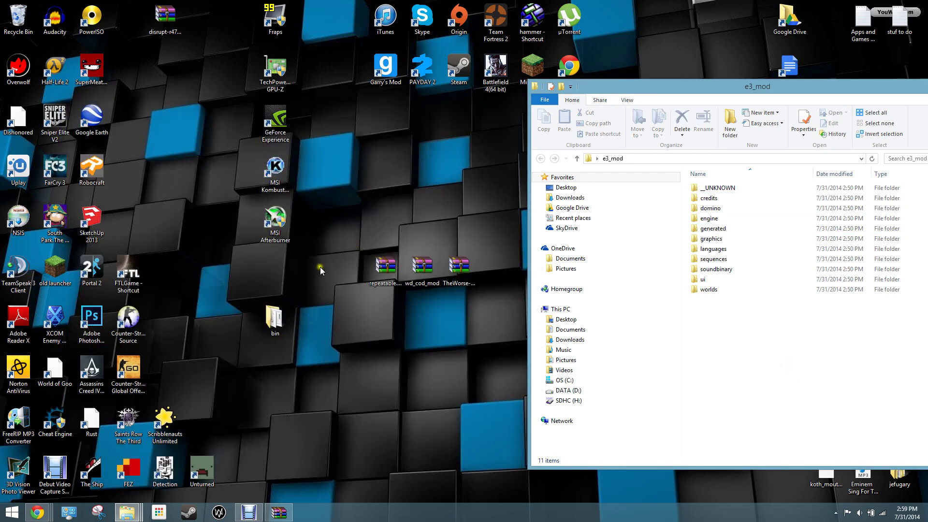
# Step: Extract the repeatable missions archive's 'For Merging with Other MODs' folder to the desktop
pyautogui.moveTo(736, 97); pyautogui.dragTo(714, 139)
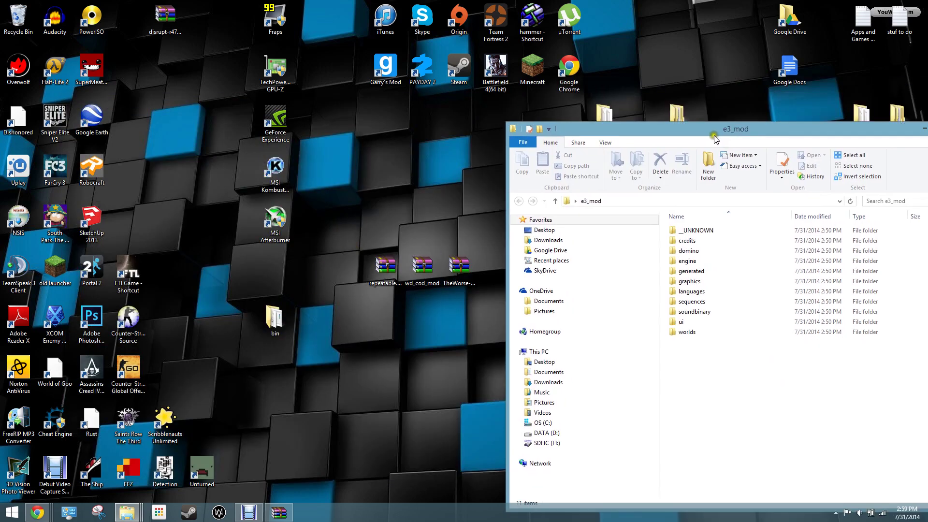
pyautogui.click(393, 266)
pyautogui.doubleClick(392, 266)
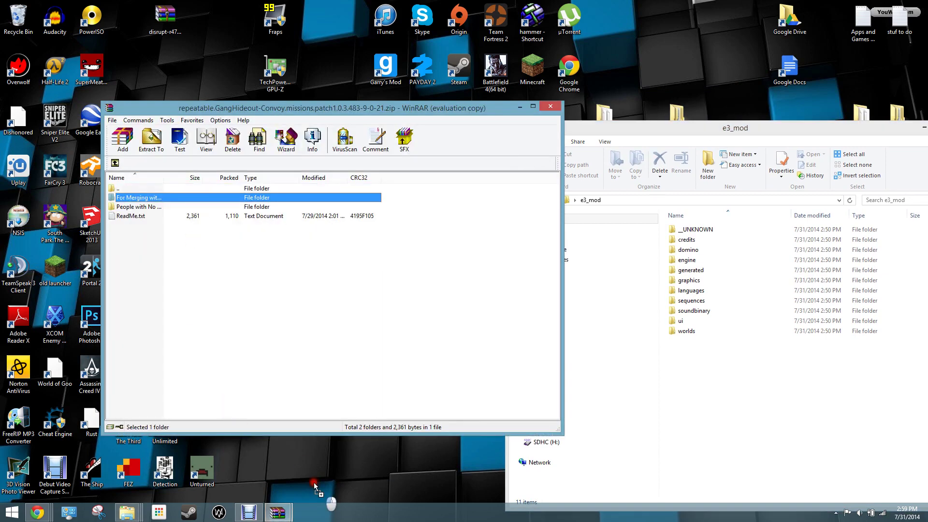
pyautogui.moveTo(178, 198); pyautogui.dragTo(316, 482)
pyautogui.click(551, 107)
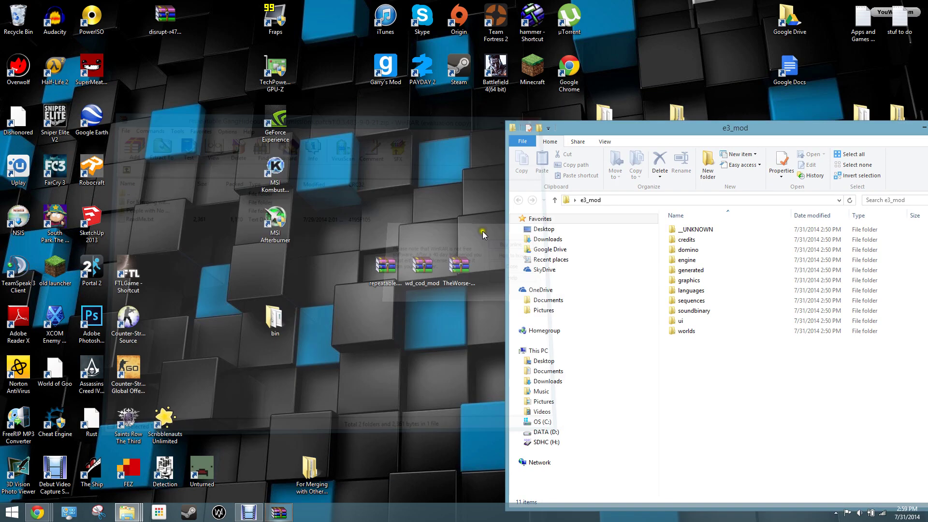
pyautogui.moveTo(312, 475); pyautogui.dragTo(334, 381)
# Step: Move that folder's patch/generated and patch/ui folders into e3_mod and close it
pyautogui.doubleClick(335, 381)
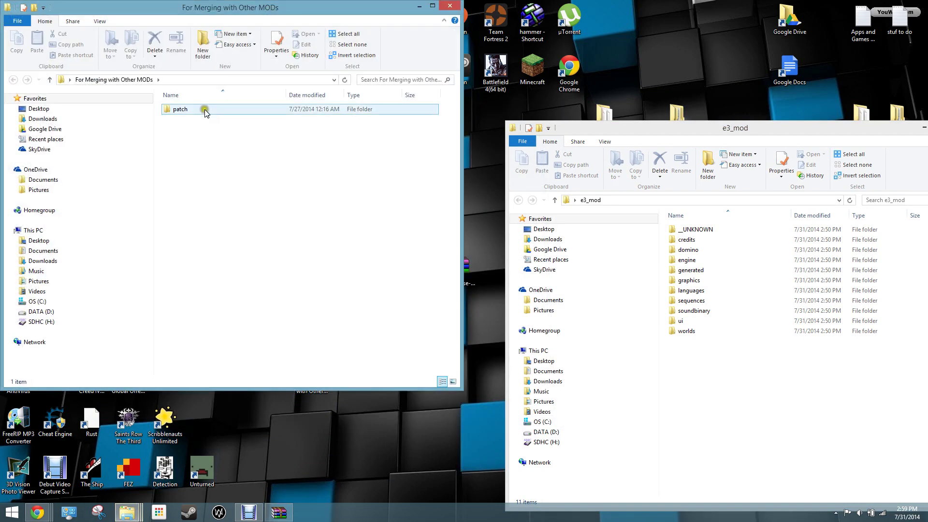
pyautogui.doubleClick(204, 110)
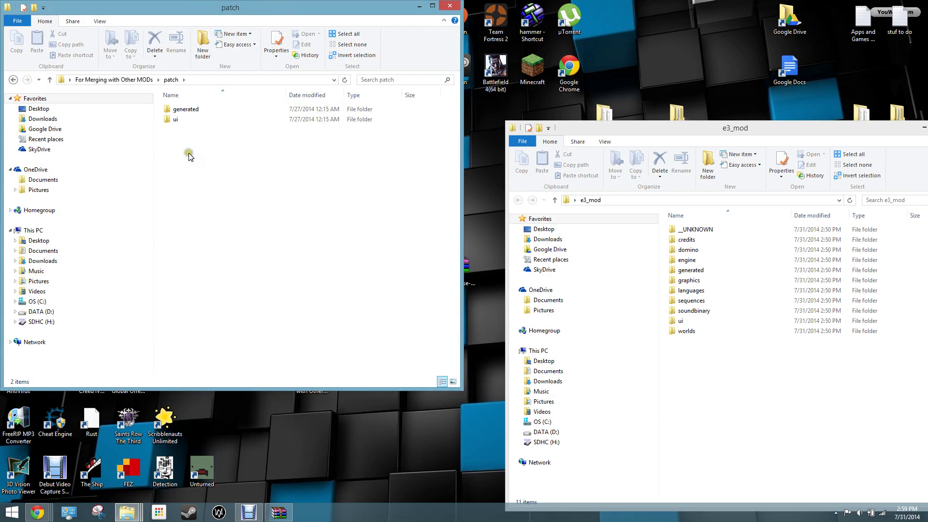
pyautogui.moveTo(342, 192)
pyautogui.mouseDown()
pyautogui.moveTo(301, 102)
pyautogui.moveTo(785, 439)
pyautogui.mouseUp()
pyautogui.click(786, 439)
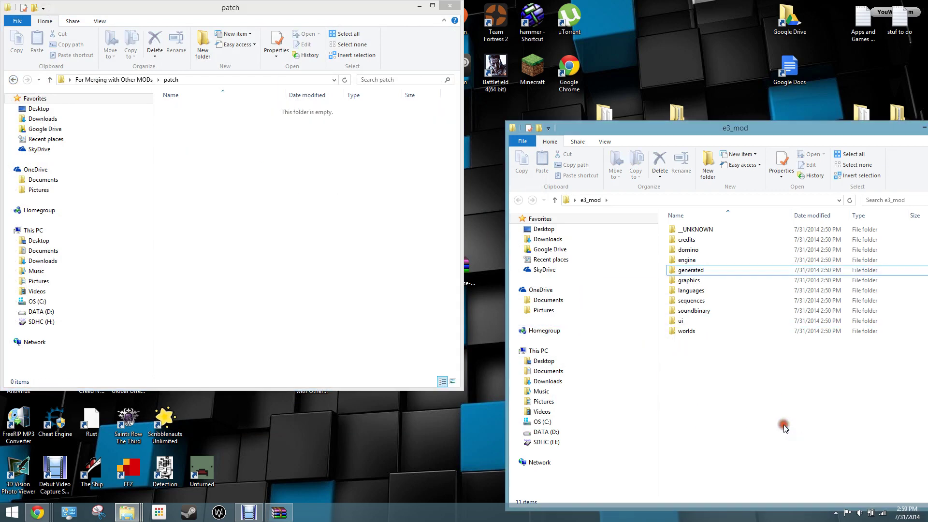
pyautogui.click(451, 6)
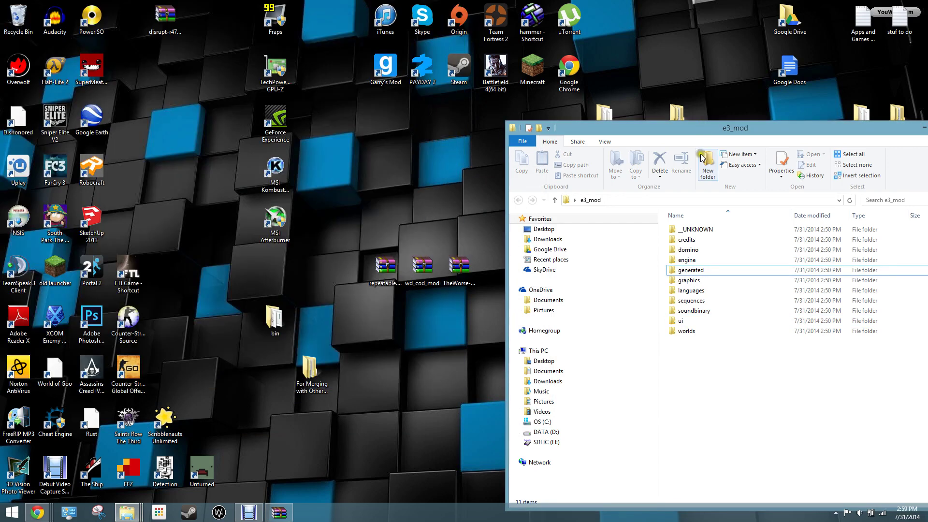
pyautogui.moveTo(695, 129); pyautogui.dragTo(468, 118)
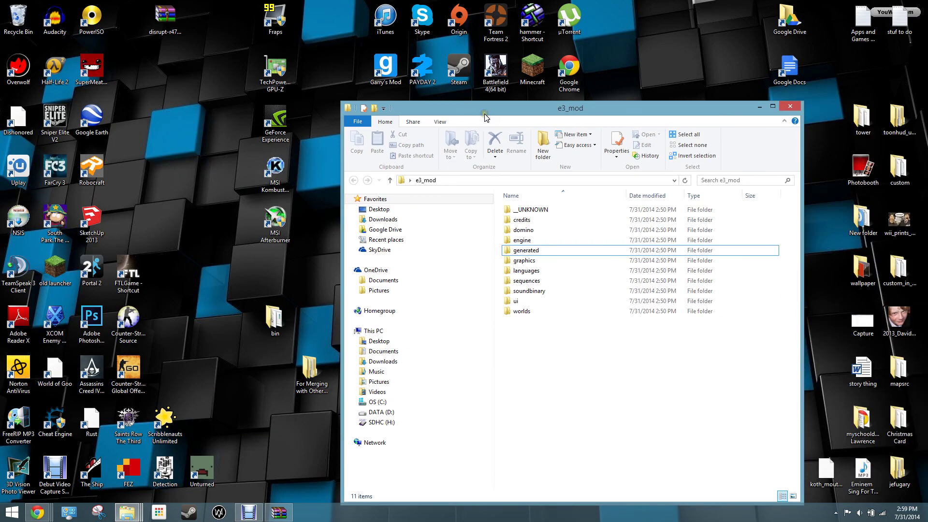
# Step: Close e3_mod, rename the desktop e3_mod folder to 'patch', and recheck the For Merging folder
pyautogui.click(791, 108)
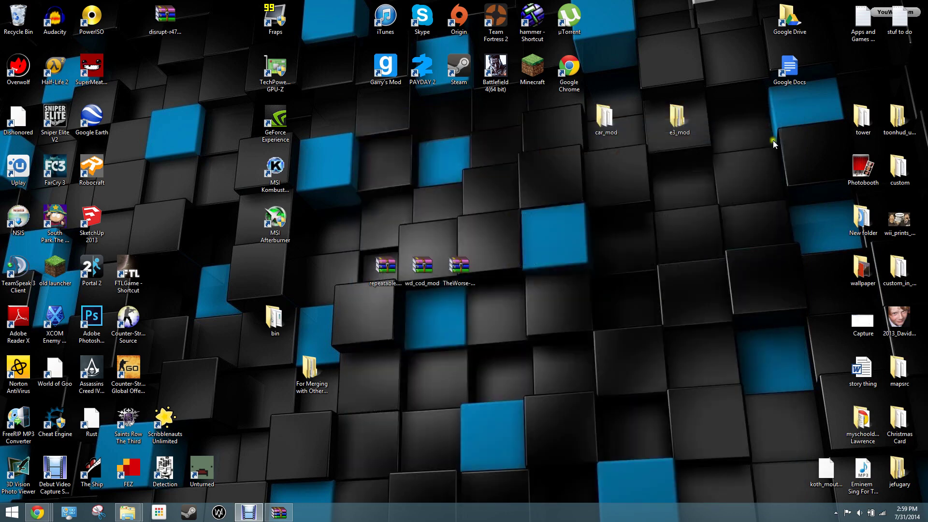
pyautogui.click(682, 128)
pyautogui.rightClick(682, 128)
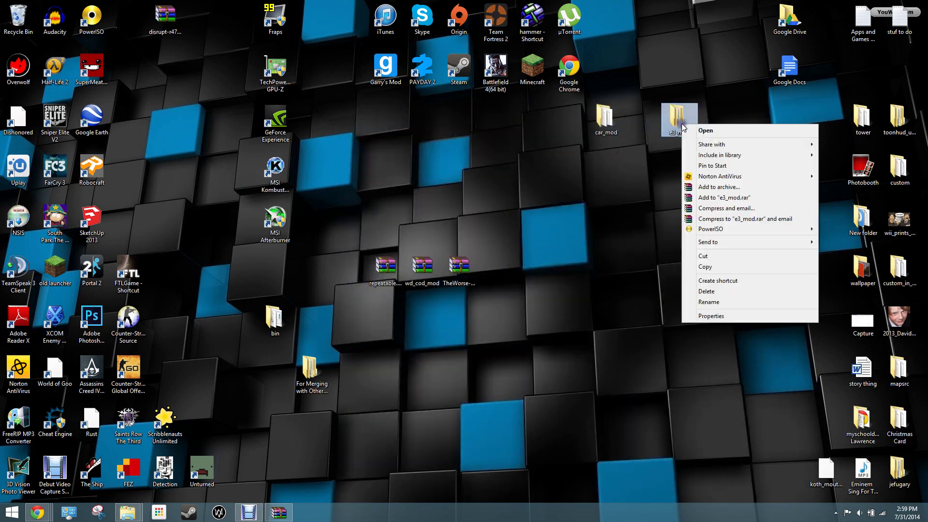
pyautogui.click(739, 302)
pyautogui.write('patch')
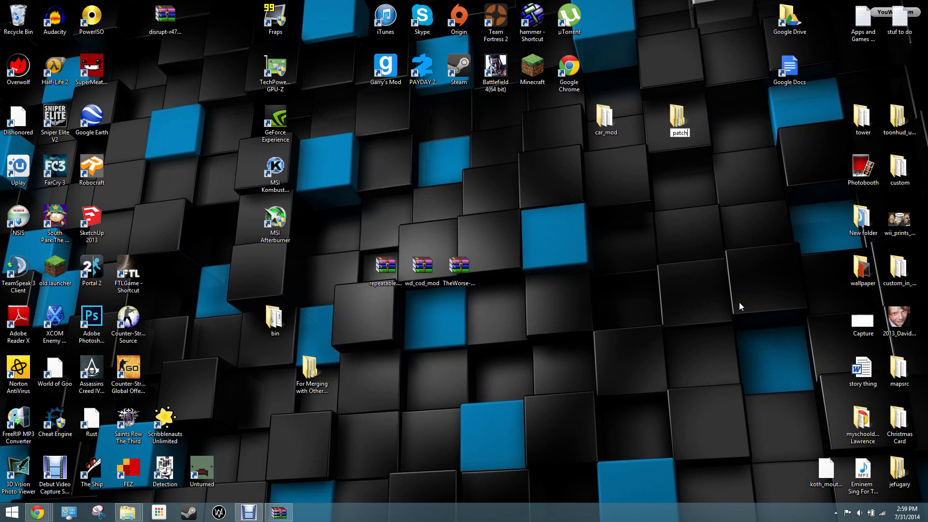
pyautogui.press('Return')
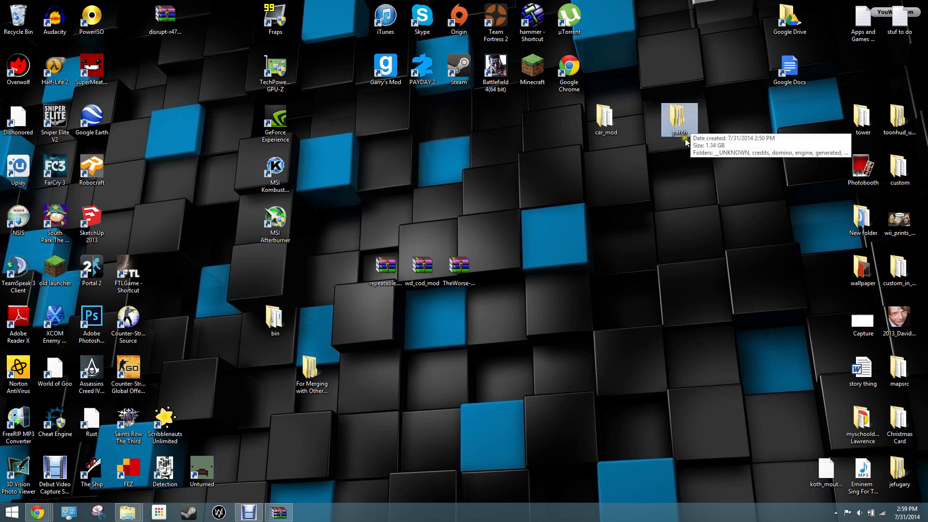
pyautogui.doubleClick(316, 374)
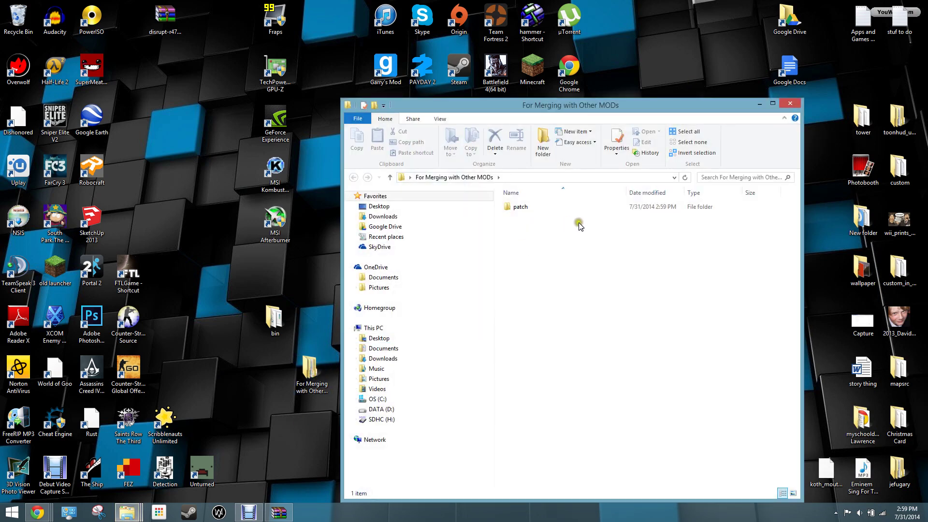
pyautogui.click(790, 103)
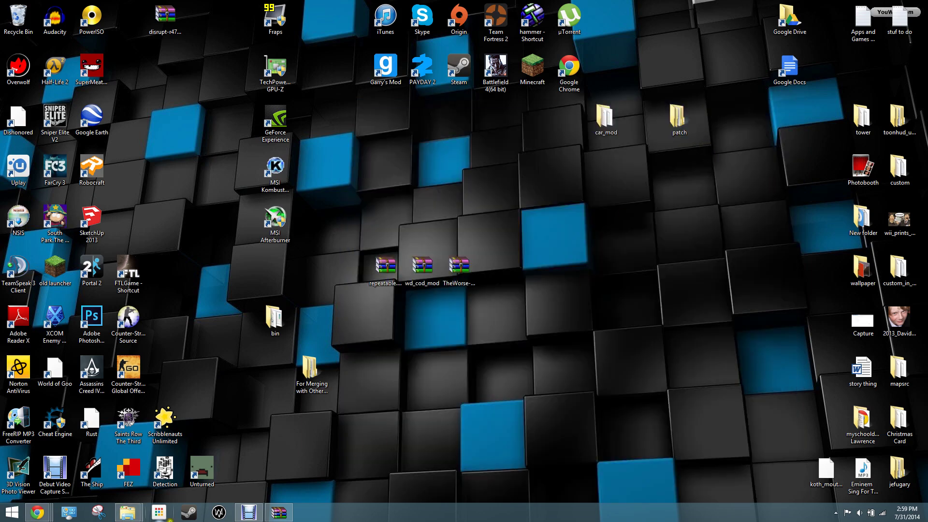
# Step: Pack the desktop patch folder with Gibbed.Disrupt.Pack into patch.dat and patch.fat, then minimize bin
pyautogui.click(274, 331)
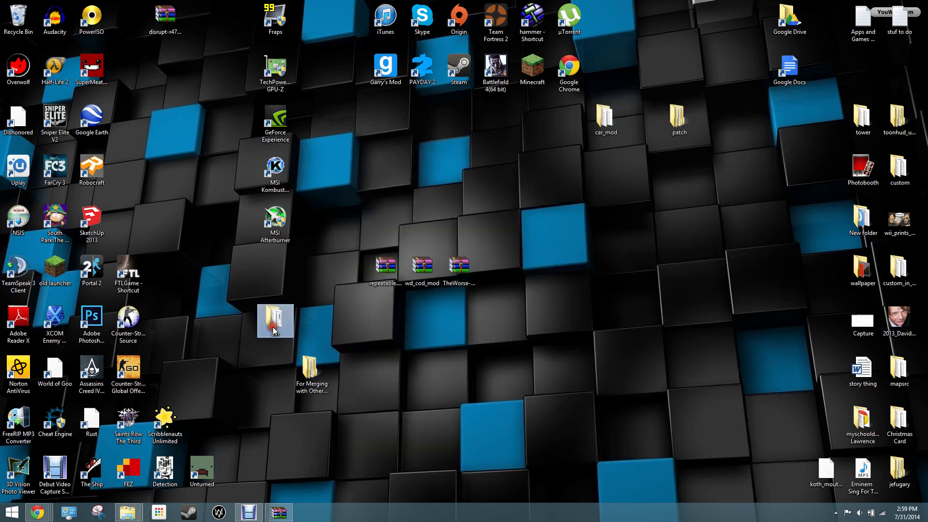
pyautogui.doubleClick(274, 331)
pyautogui.click(212, 210)
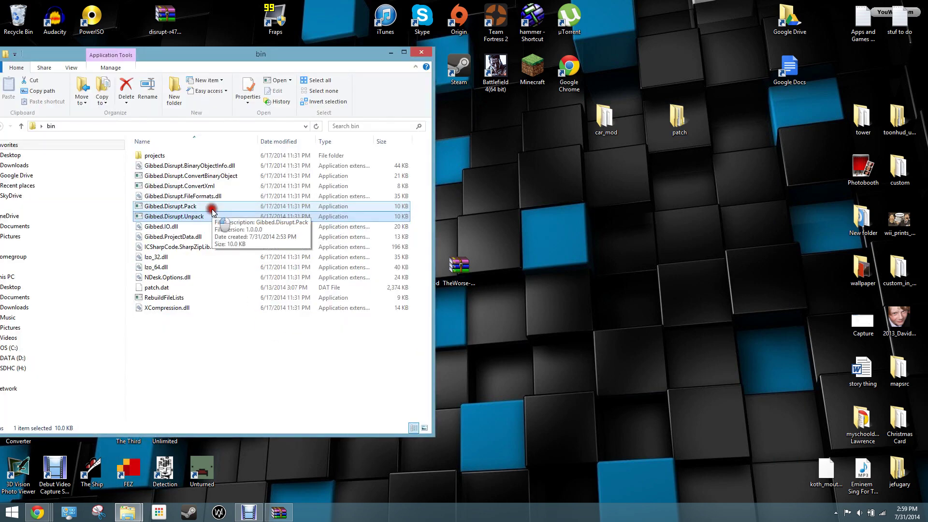
pyautogui.moveTo(210, 215); pyautogui.dragTo(342, 239)
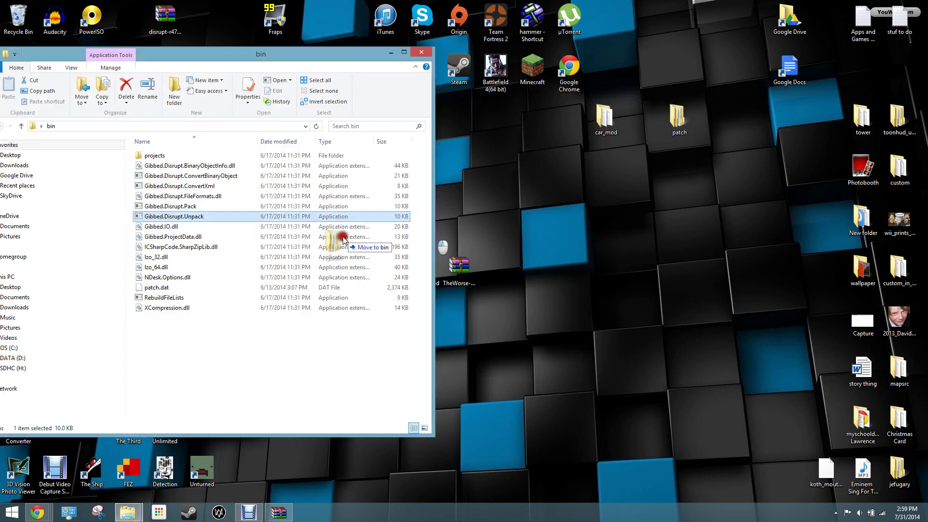
pyautogui.moveTo(343, 239); pyautogui.dragTo(676, 124)
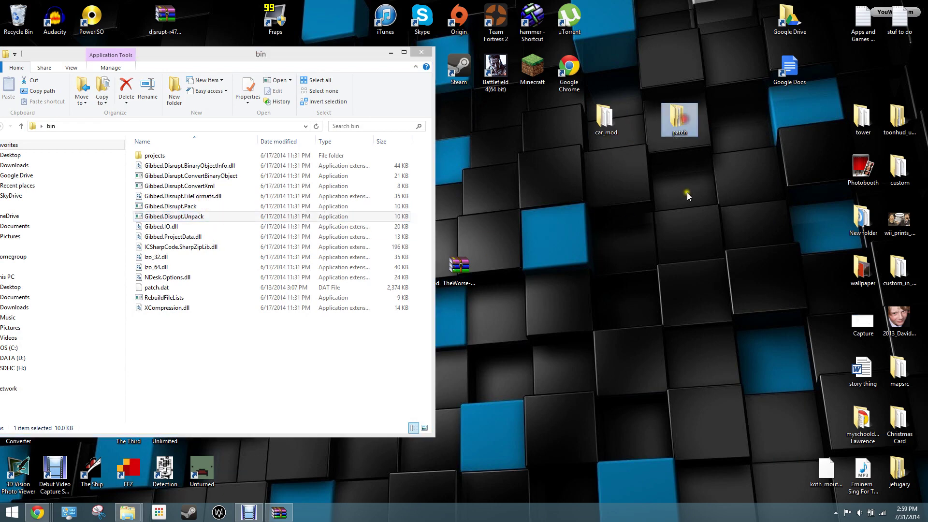
pyautogui.click(214, 208)
pyautogui.moveTo(676, 119)
pyautogui.mouseDown()
pyautogui.moveTo(223, 216)
pyautogui.moveTo(206, 208)
pyautogui.mouseUp()
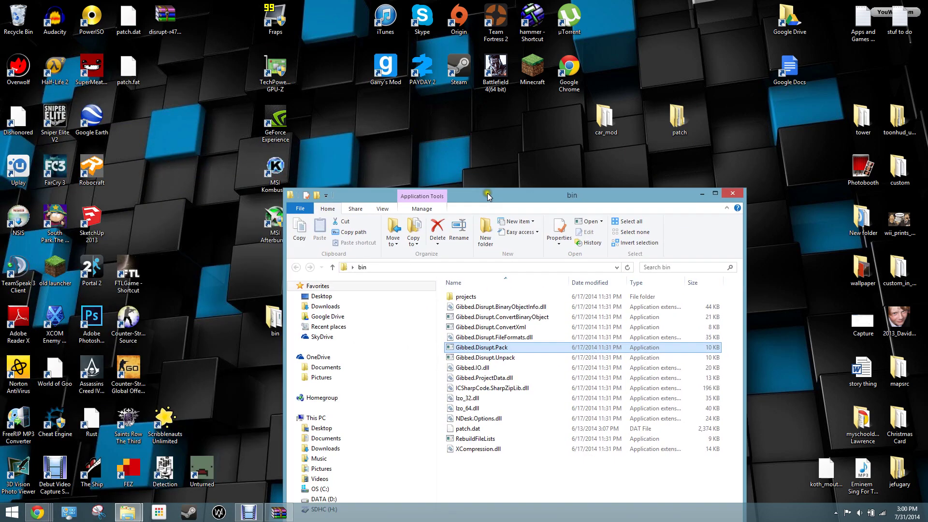
pyautogui.moveTo(176, 48); pyautogui.dragTo(459, 137)
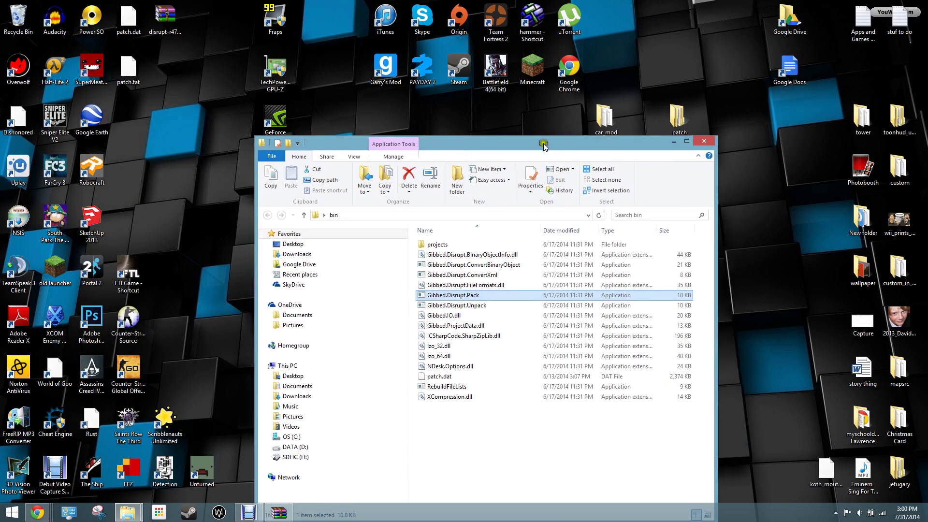
pyautogui.click(670, 141)
pyautogui.moveTo(142, 117)
pyautogui.mouseDown()
pyautogui.moveTo(136, 26)
pyautogui.moveTo(430, 178)
pyautogui.mouseUp()
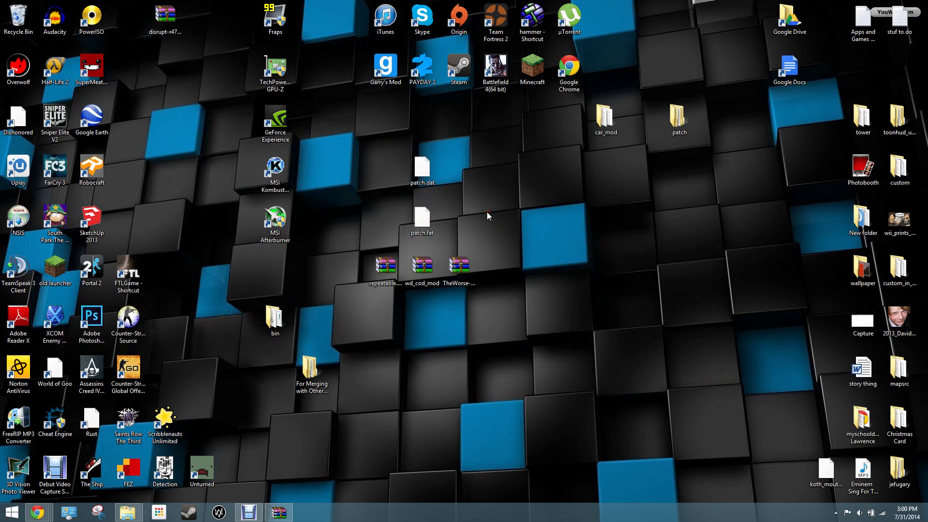
pyautogui.moveTo(127, 513)
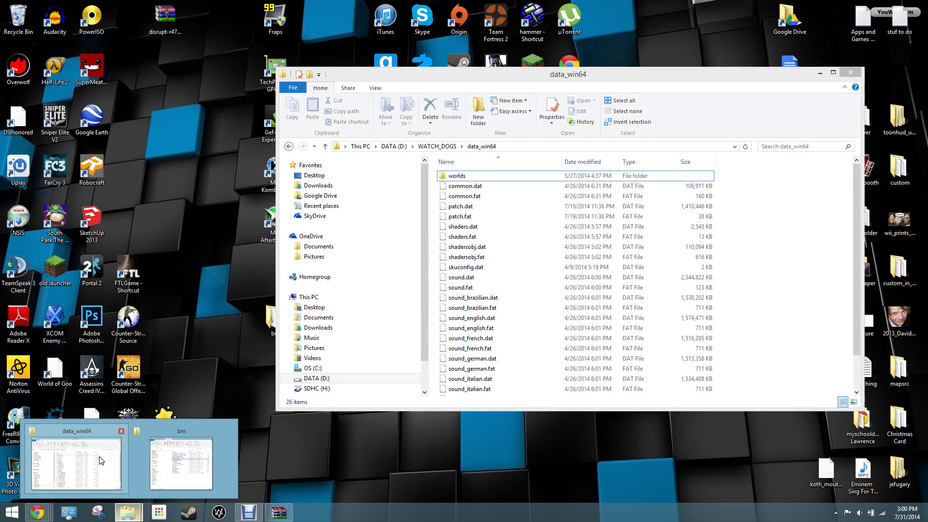
# Step: Copy the new patch.dat and patch.fat into data_win64, replacing the existing files
pyautogui.click(101, 460)
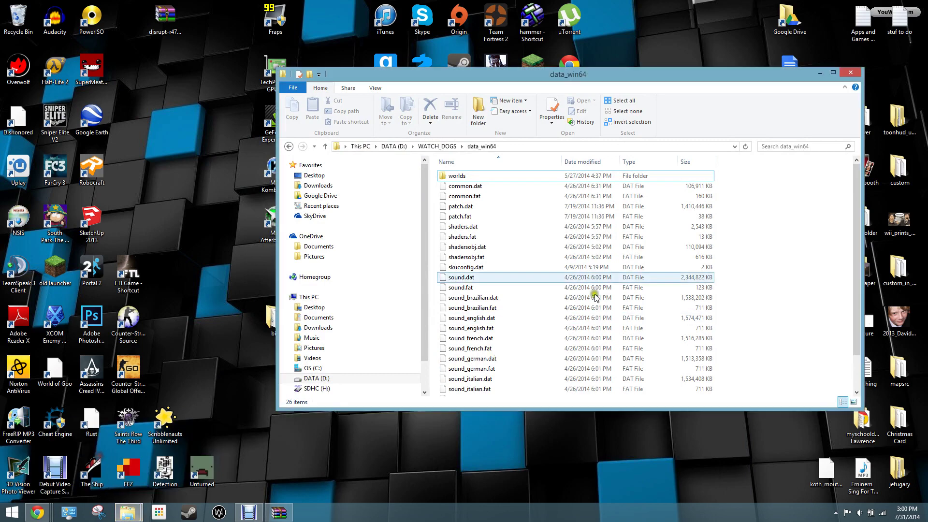
pyautogui.moveTo(441, 71); pyautogui.dragTo(556, 316)
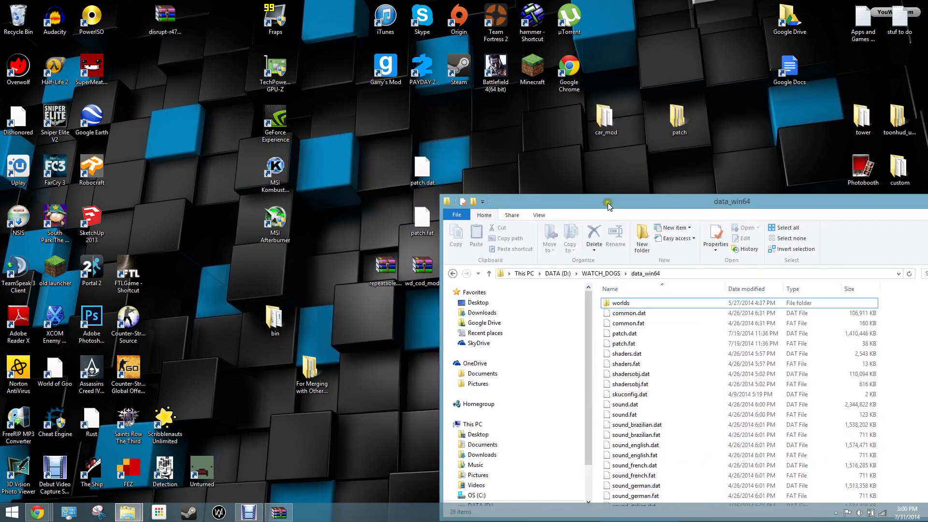
pyautogui.moveTo(556, 316); pyautogui.dragTo(652, 165)
pyautogui.moveTo(421, 136)
pyautogui.mouseDown()
pyautogui.moveTo(426, 221)
pyautogui.moveTo(644, 357)
pyautogui.mouseUp()
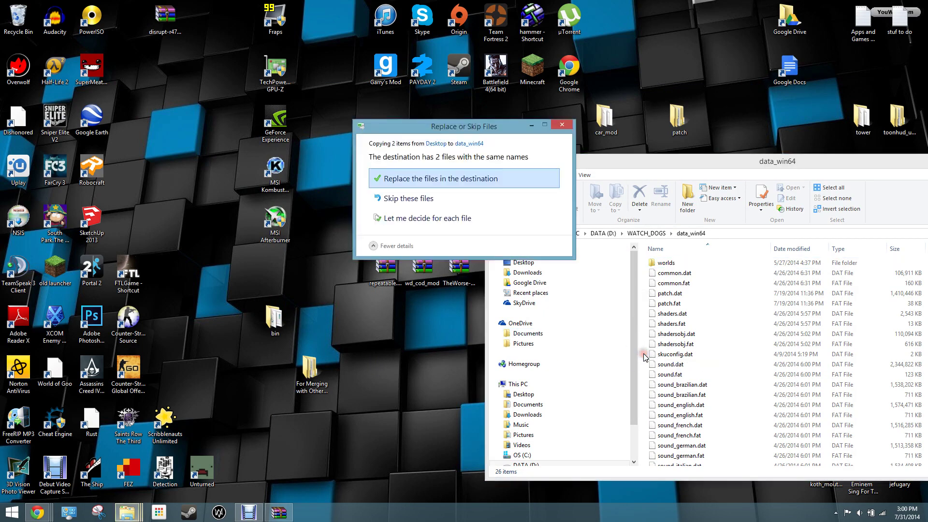
pyautogui.click(465, 179)
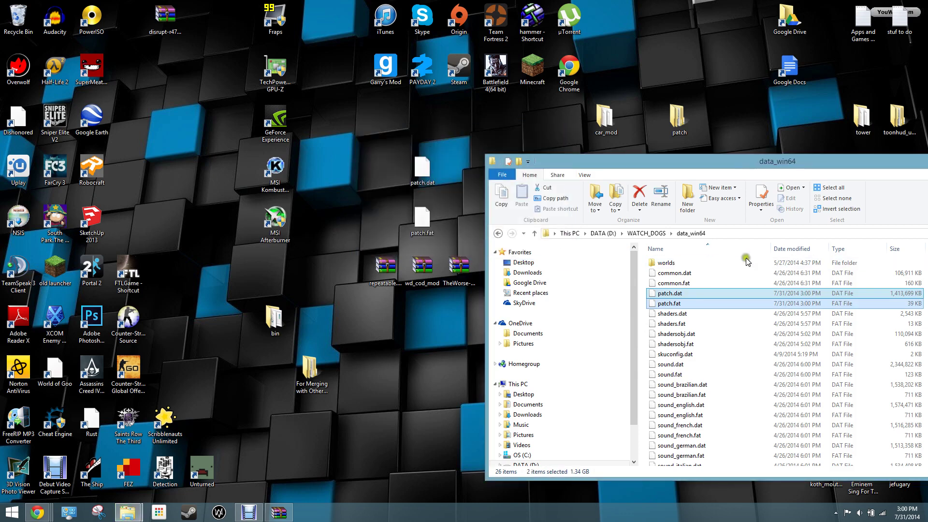
pyautogui.moveTo(733, 164); pyautogui.dragTo(528, 187)
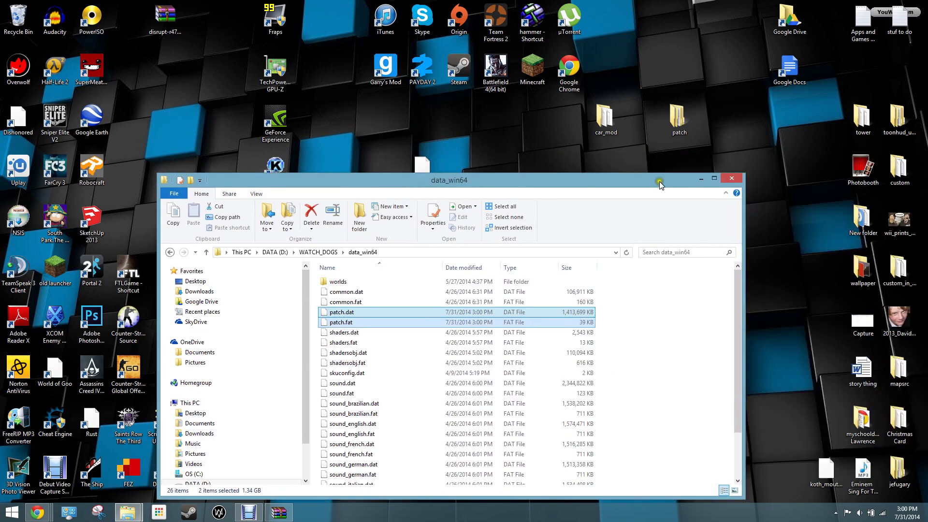
pyautogui.press('super+d')
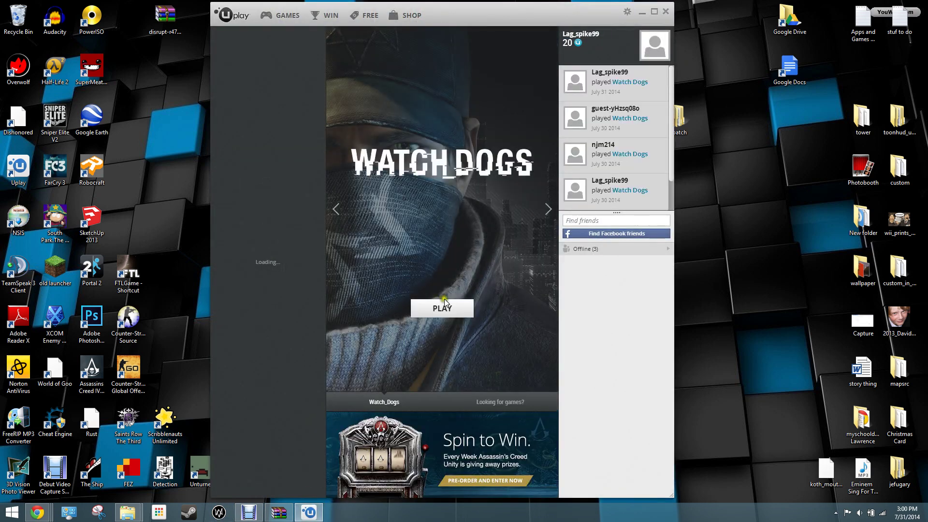
# Step: Launch Watch Dogs with PLAY from its Uplay page
pyautogui.click(446, 307)
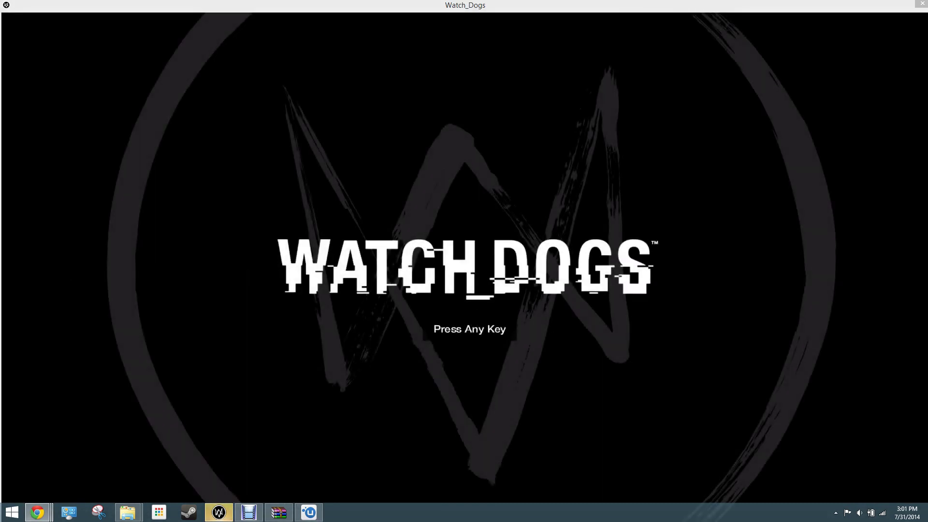
# Step: Continue the saved game, walk the character into the park, and bring up Car on Demand
pyautogui.press('Return')
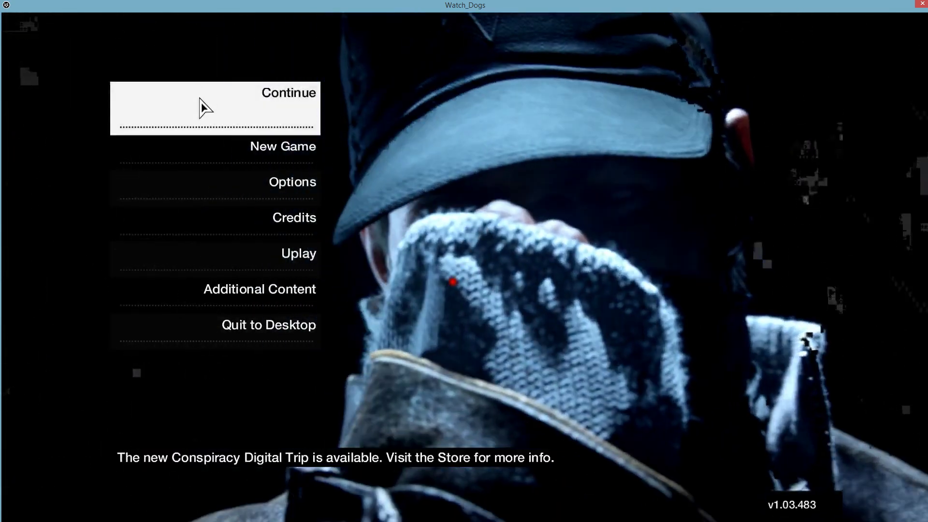
pyautogui.click(203, 102)
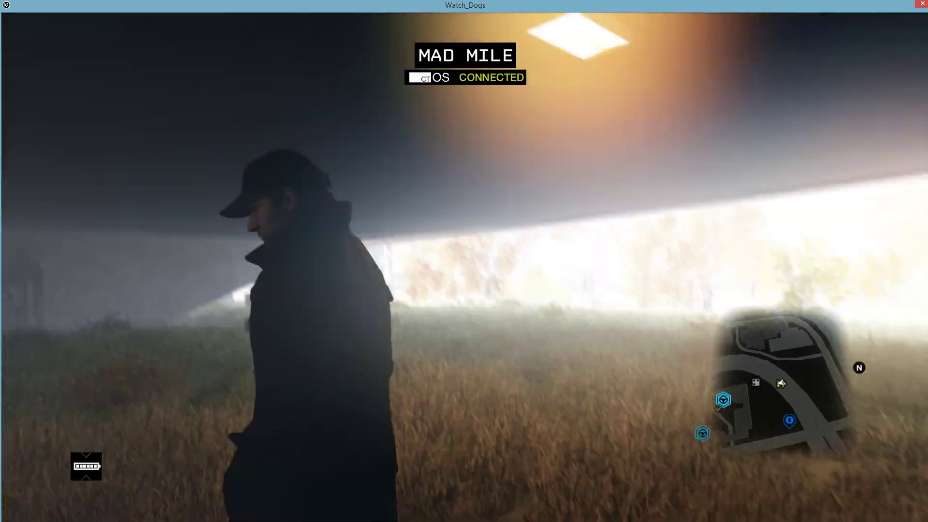
pyautogui.press('w')
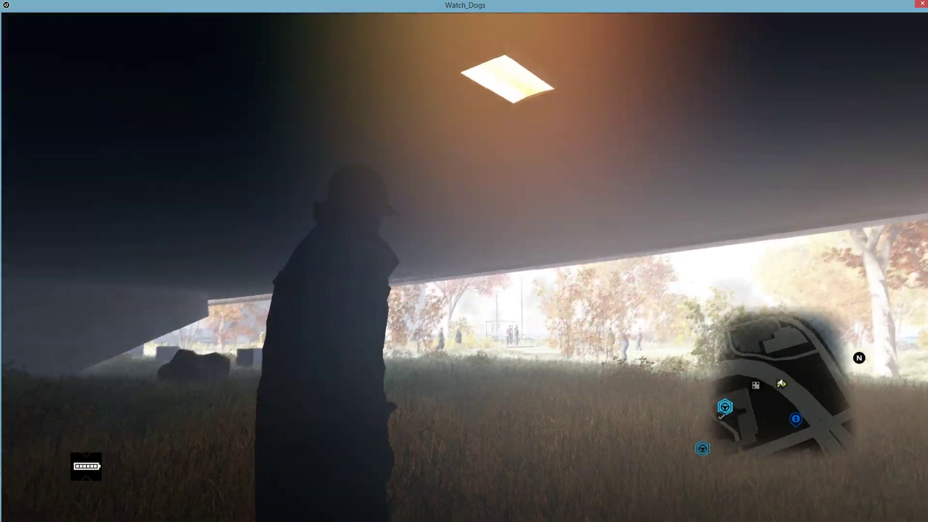
pyautogui.press('w')
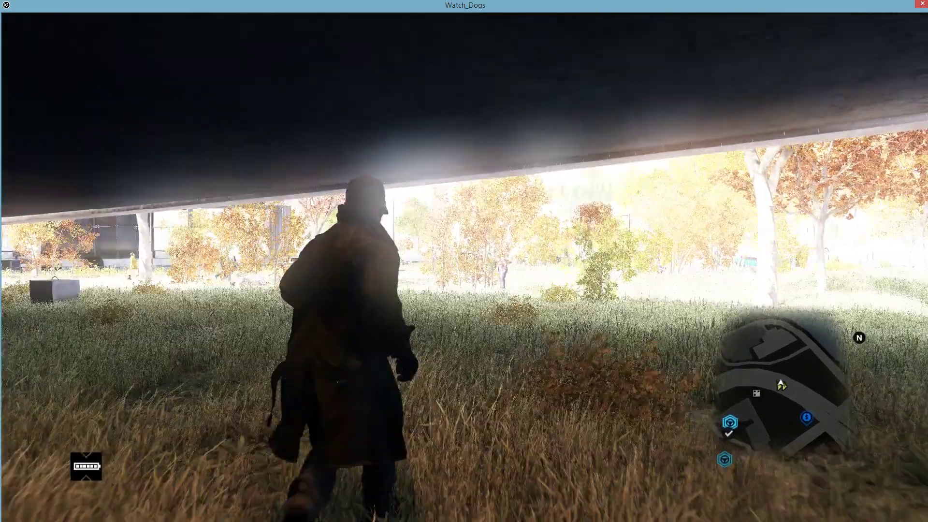
pyautogui.press('w')
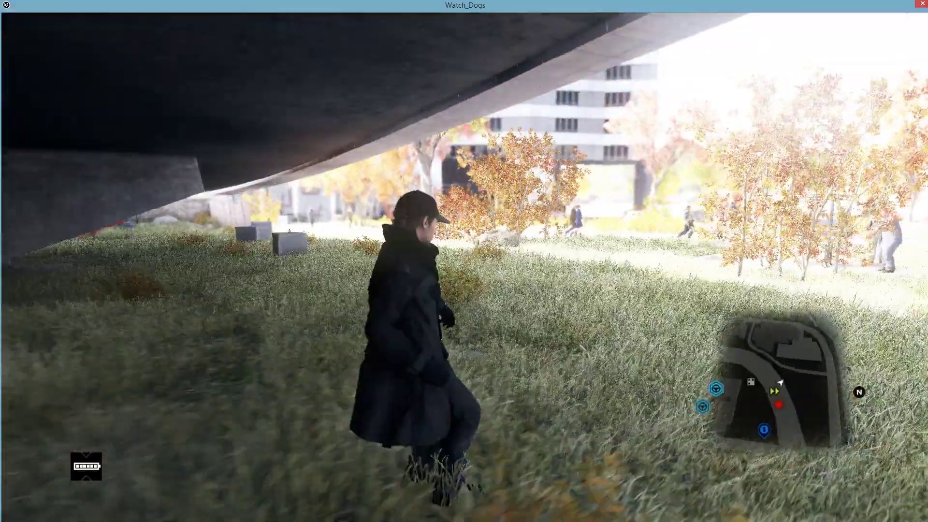
pyautogui.press('w')
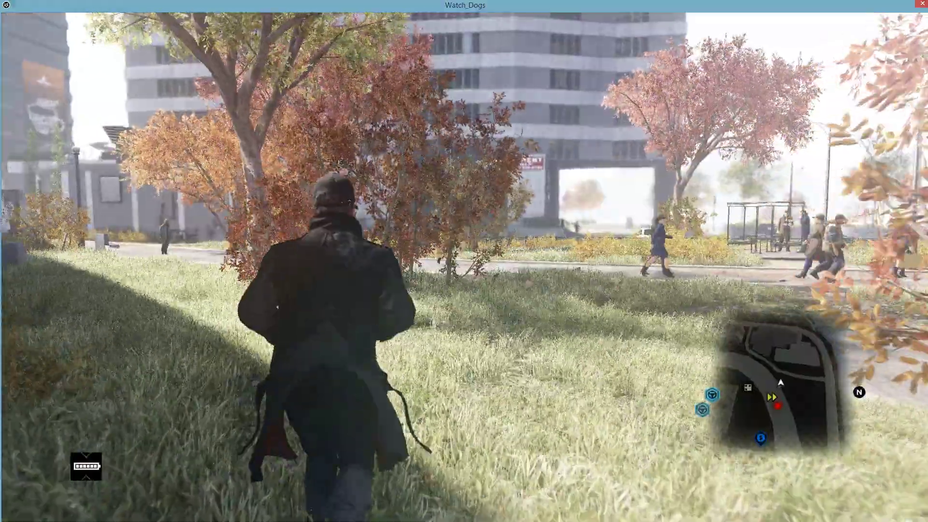
pyautogui.press('Tab')
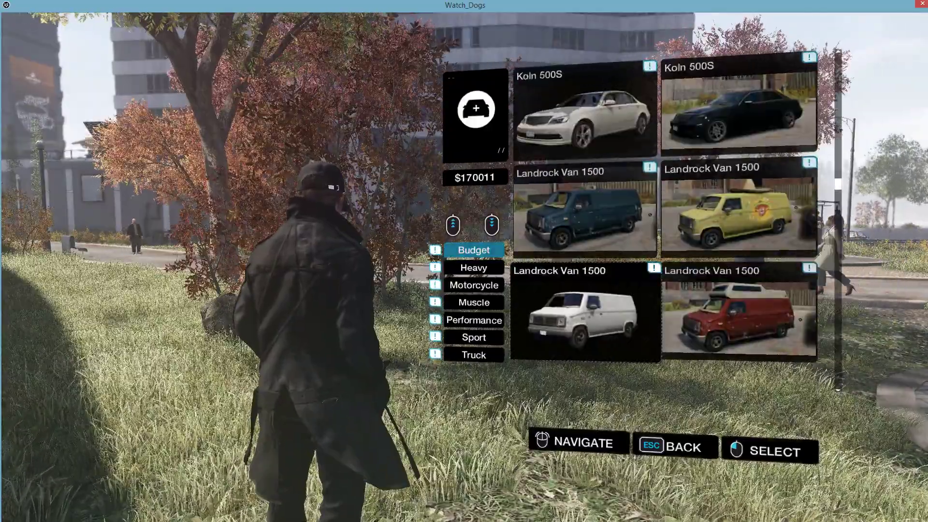
pyautogui.scroll(1, 666, 218)
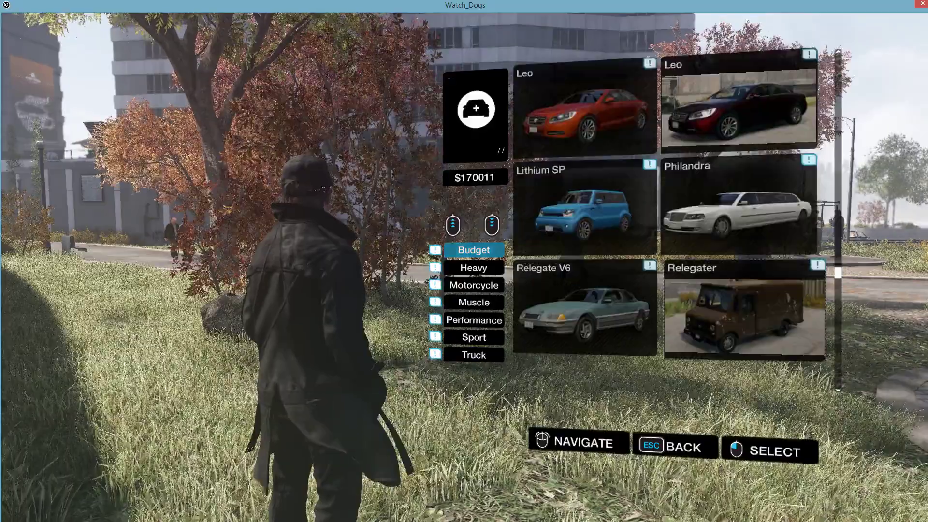
pyautogui.scroll(-2, 665, 217)
pyautogui.scroll(-1, 666, 217)
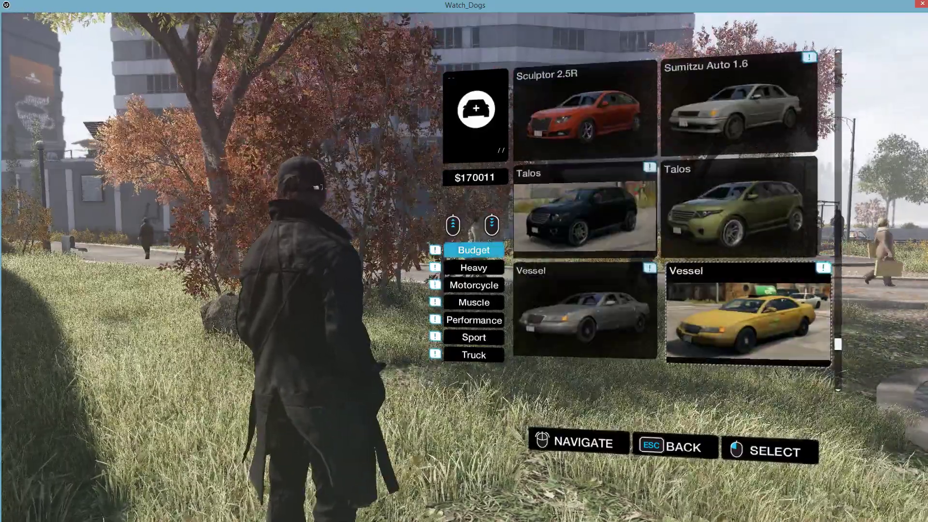
pyautogui.scroll(-1, 666, 218)
pyautogui.scroll(-2, 666, 217)
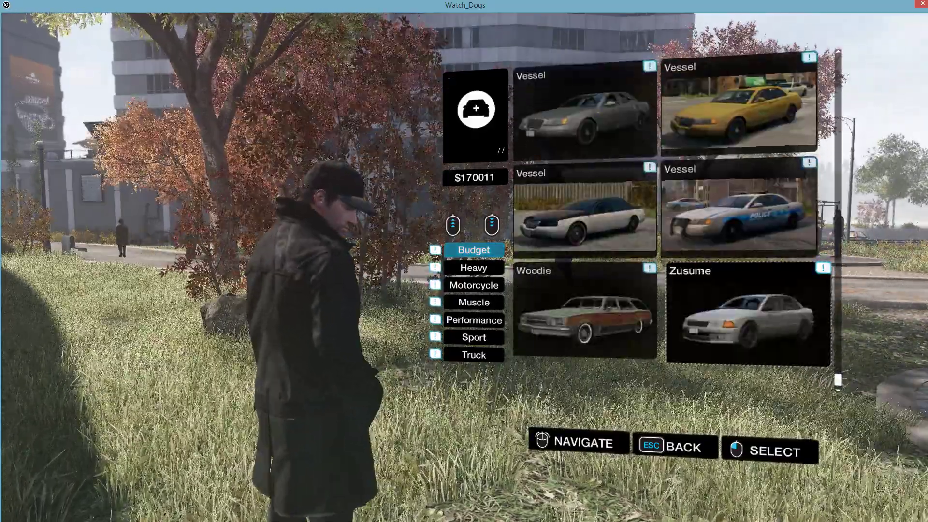
pyautogui.scroll(-1, 666, 218)
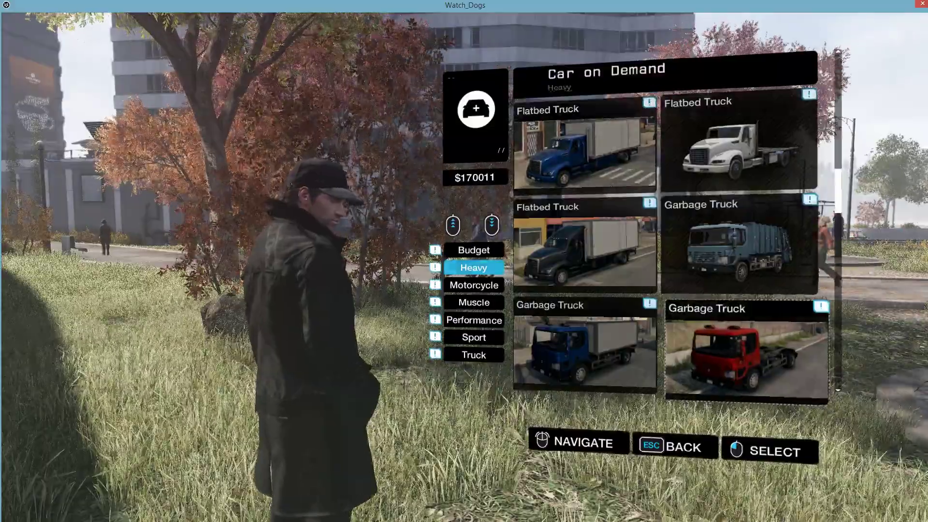
pyautogui.scroll(-1, 665, 218)
pyautogui.scroll(-1, 666, 218)
pyautogui.scroll(-1, 665, 218)
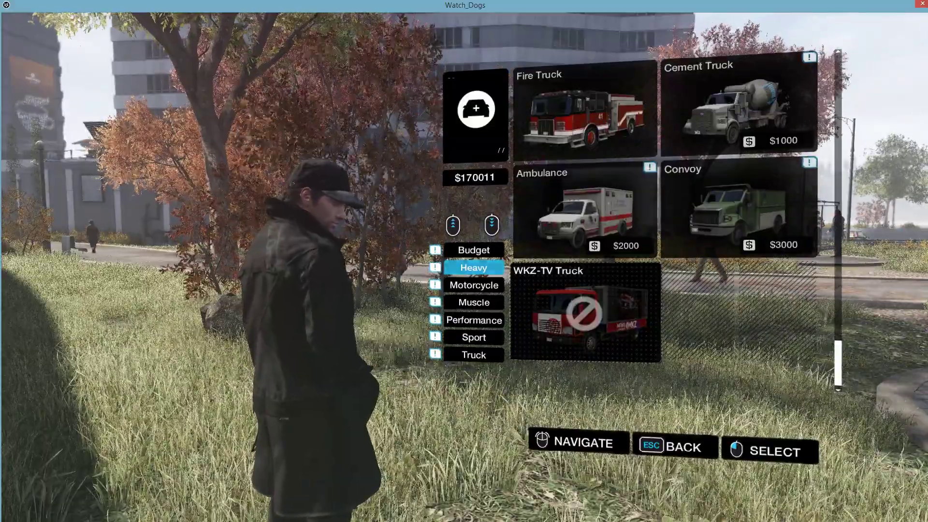
pyautogui.scroll(-1, 665, 218)
pyautogui.scroll(-1, 667, 218)
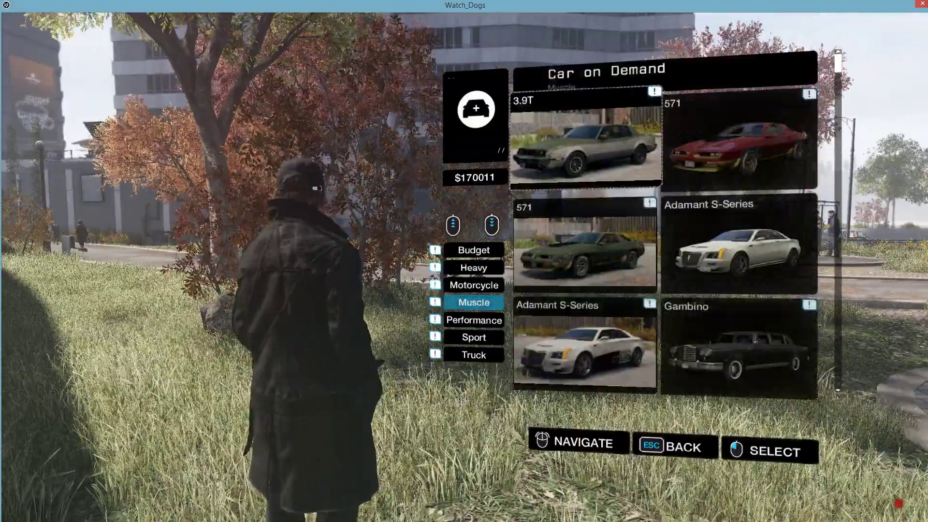
pyautogui.scroll(-1, 666, 218)
pyautogui.scroll(-2, 666, 218)
pyautogui.scroll(-1, 666, 218)
pyautogui.scroll(-2, 666, 218)
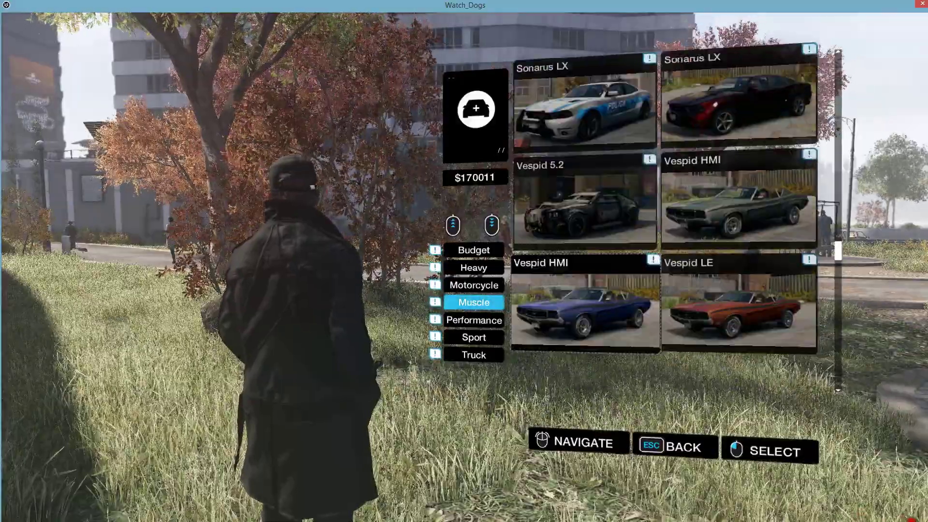
pyautogui.scroll(-1, 666, 218)
pyautogui.scroll(1, 666, 218)
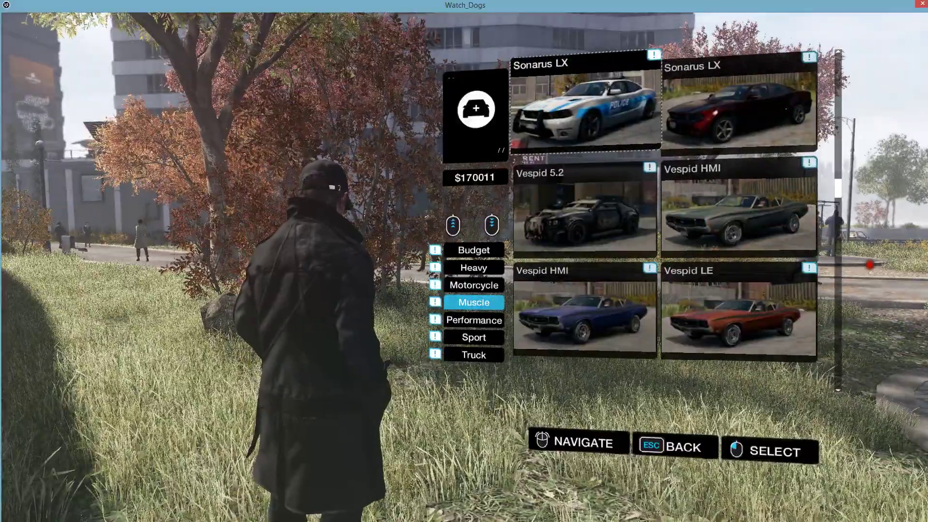
pyautogui.scroll(-1, 665, 218)
# Step: Order the Vespid 5.2 muscle car for delivery
pyautogui.click(666, 218)
pyautogui.click(666, 218)
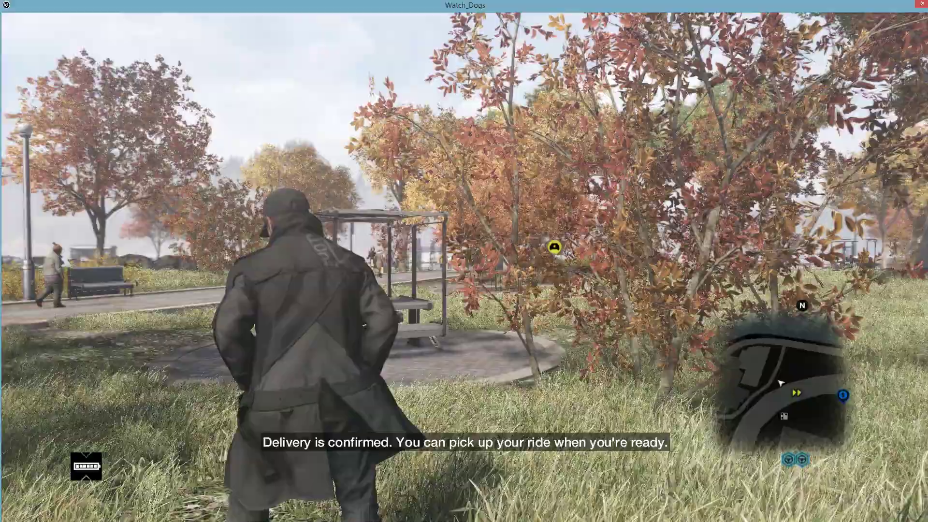
# Step: Run toward the delivered car at the bus shelter, then bring up the smartphone
pyautogui.press('w')
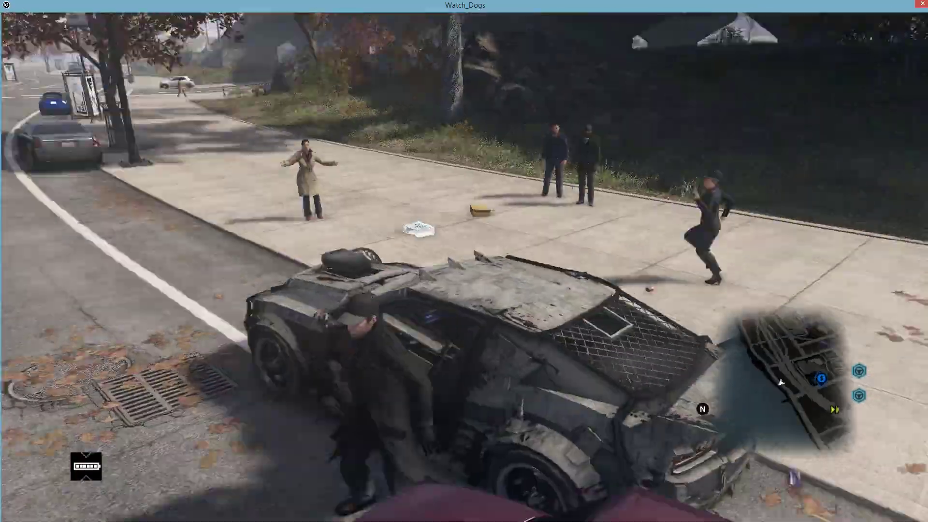
pyautogui.press('Tab')
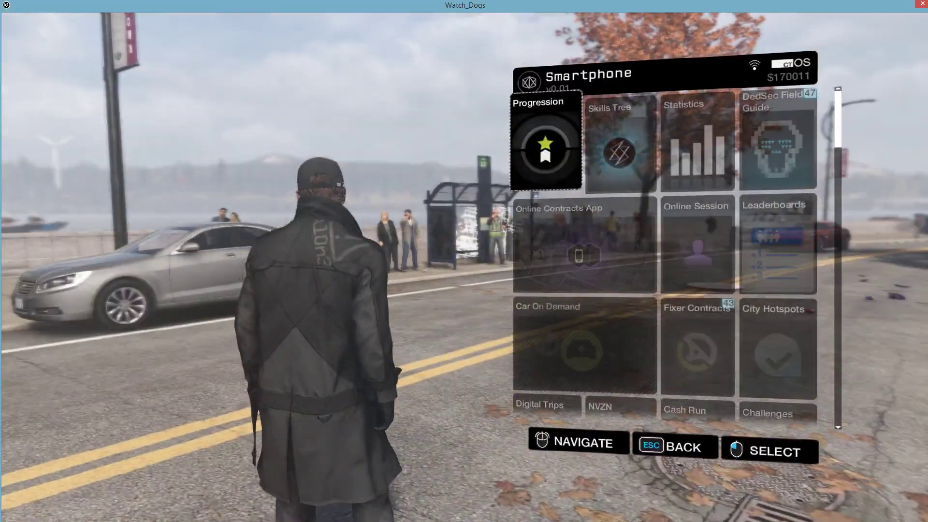
# Step: Choose the DECAPITATED interception contract in Pawnee from Fixer Contracts and set its waypoint
pyautogui.press('Return')
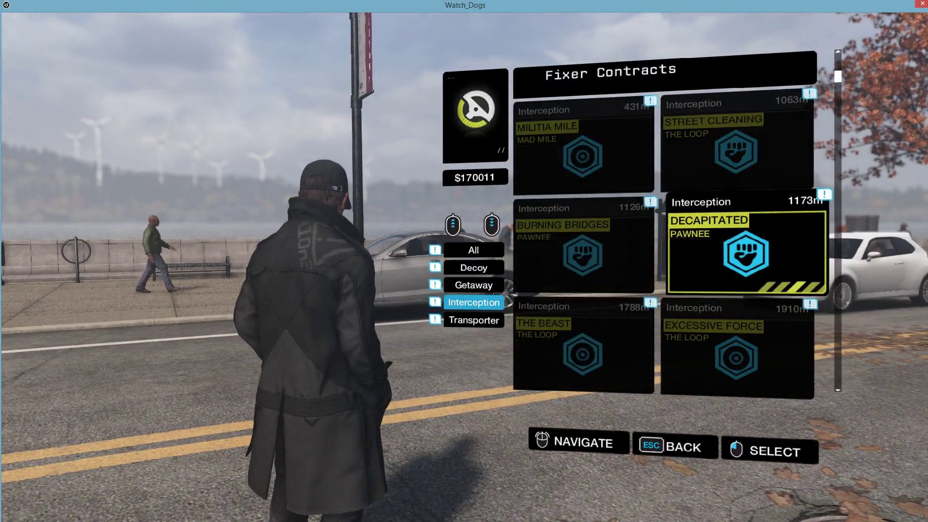
pyautogui.press('Return')
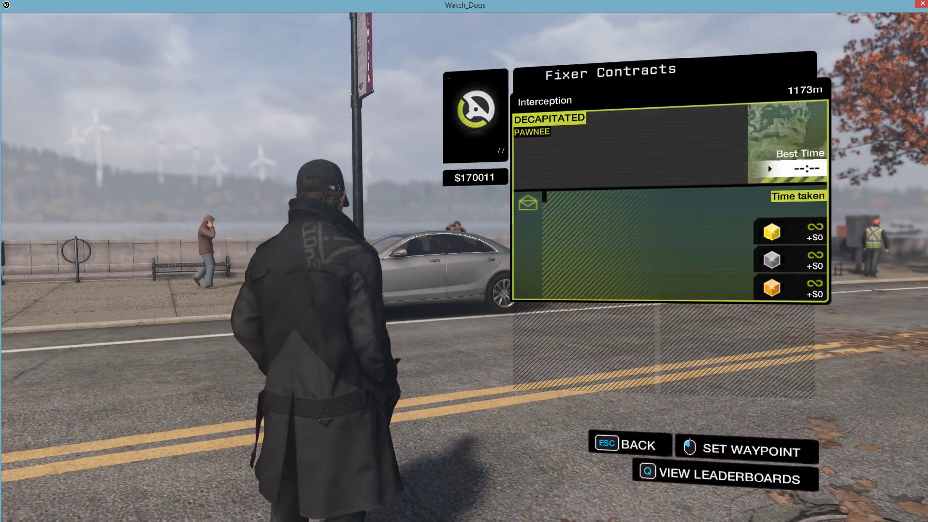
pyautogui.click(465, 261)
# Step: Check the world map, then open the Car On Demand app showing Budget cars
pyautogui.press('w')
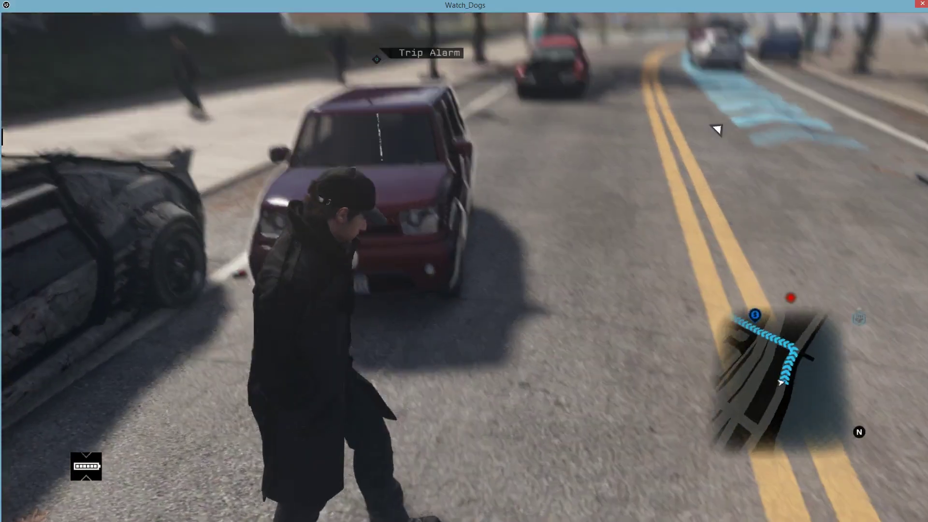
pyautogui.press('m')
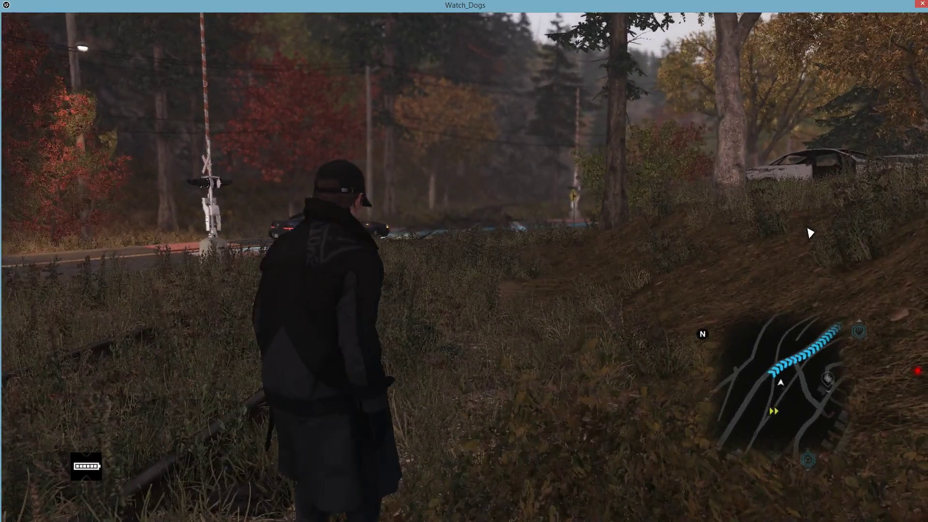
pyautogui.press('Tab')
pyautogui.press('Return')
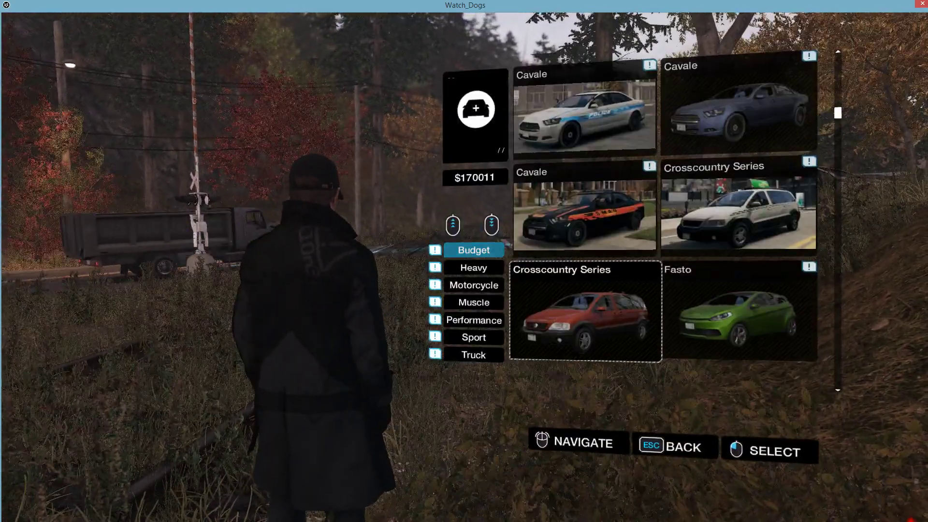
pyautogui.scroll(-2, 474, 302)
pyautogui.scroll(-1, 474, 302)
pyautogui.scroll(-1, 474, 302)
pyautogui.scroll(-1, 474, 302)
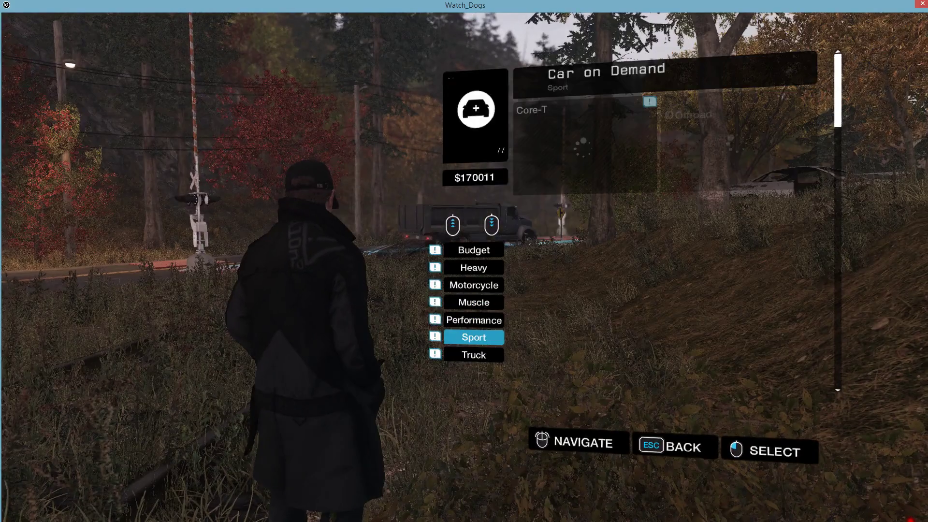
pyautogui.scroll(-1, 474, 302)
pyautogui.scroll(-1, 473, 302)
pyautogui.scroll(1, 474, 302)
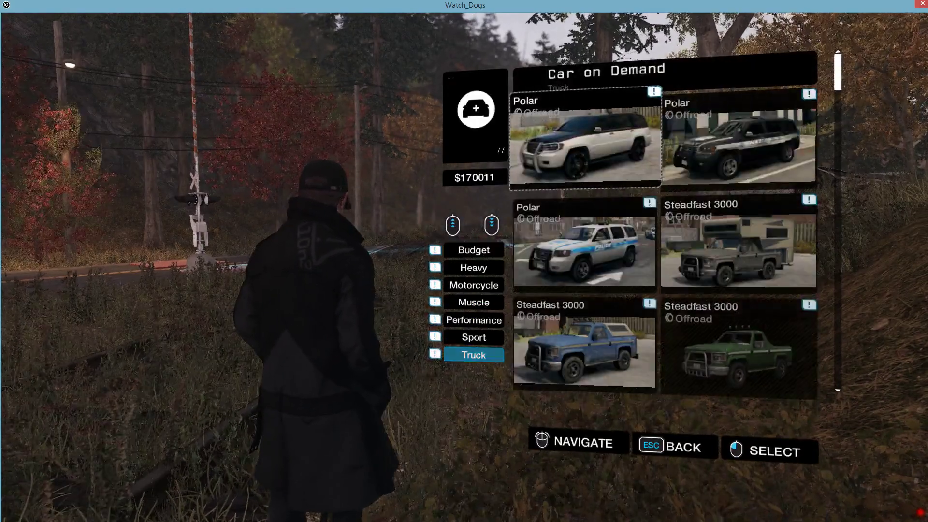
# Step: Browse down the truck list, then switch to the Muscle car category
pyautogui.press('Down')
pyautogui.press('Down')
pyautogui.press('Down')
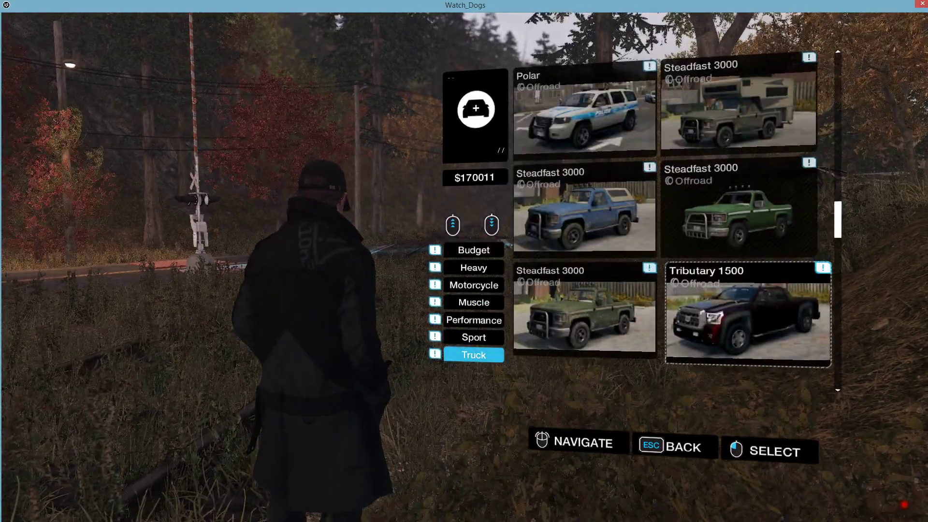
pyautogui.press('Down')
pyautogui.press('Down')
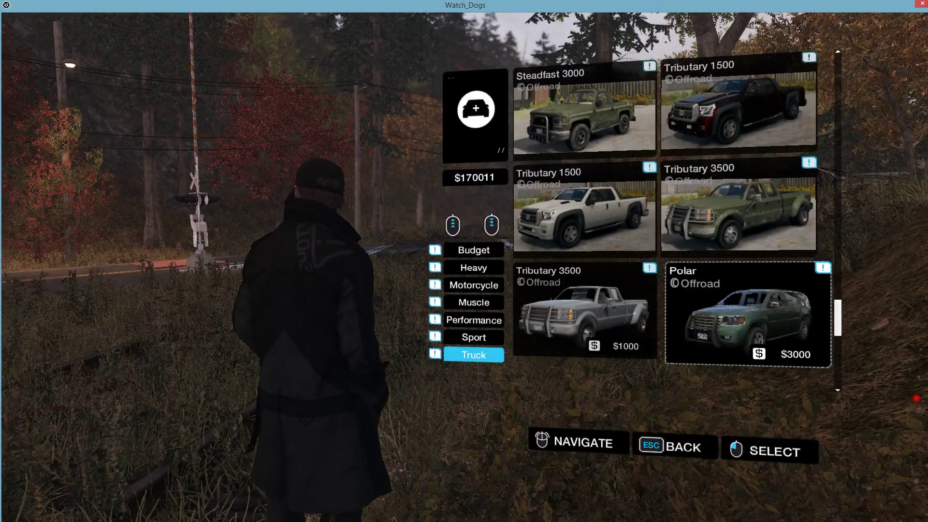
pyautogui.press('Down')
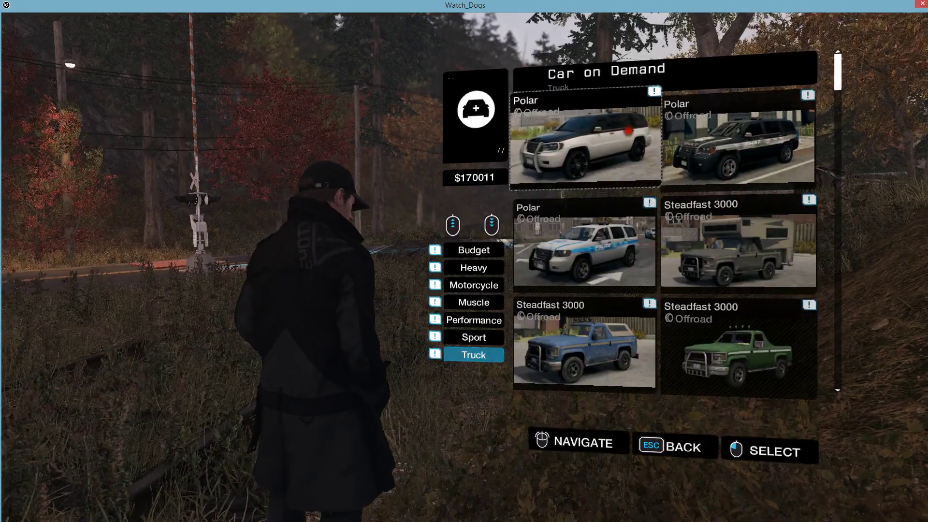
pyautogui.scroll(1, 611, 214)
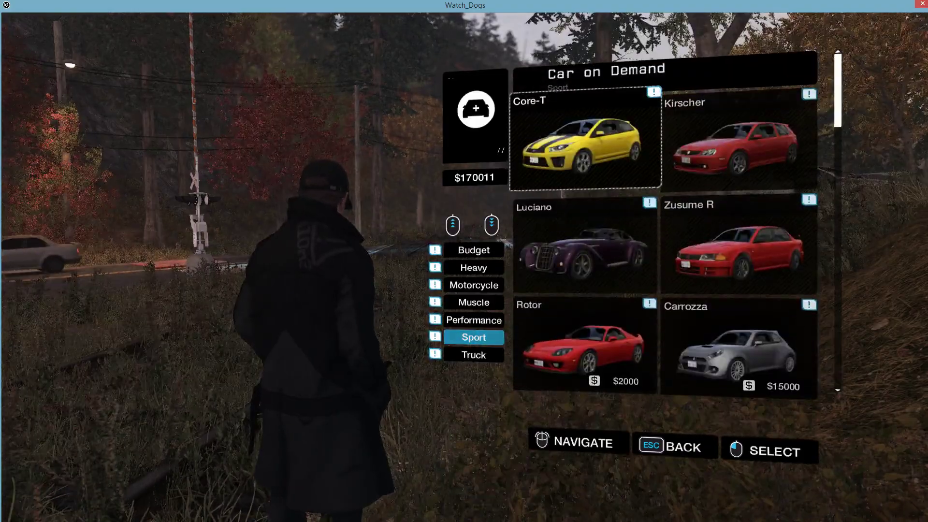
pyautogui.scroll(1, 791, 91)
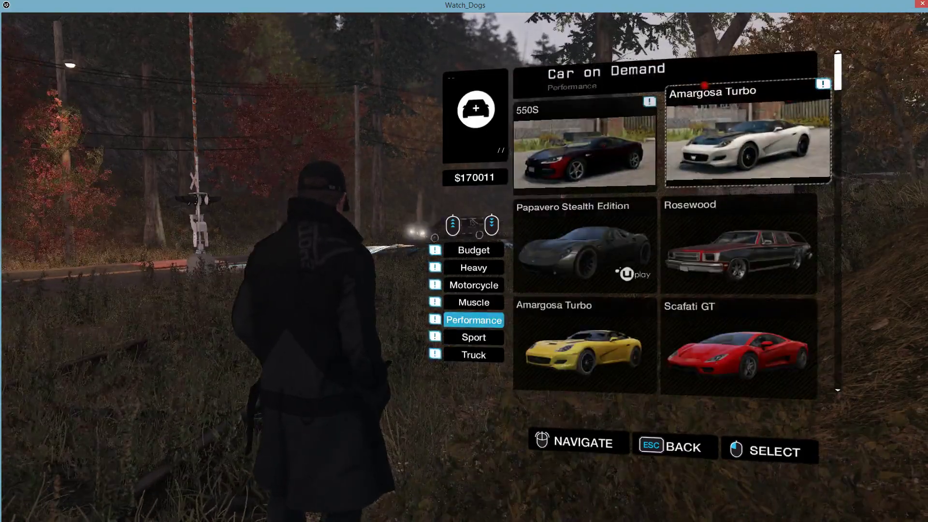
pyautogui.scroll(-3, 705, 86)
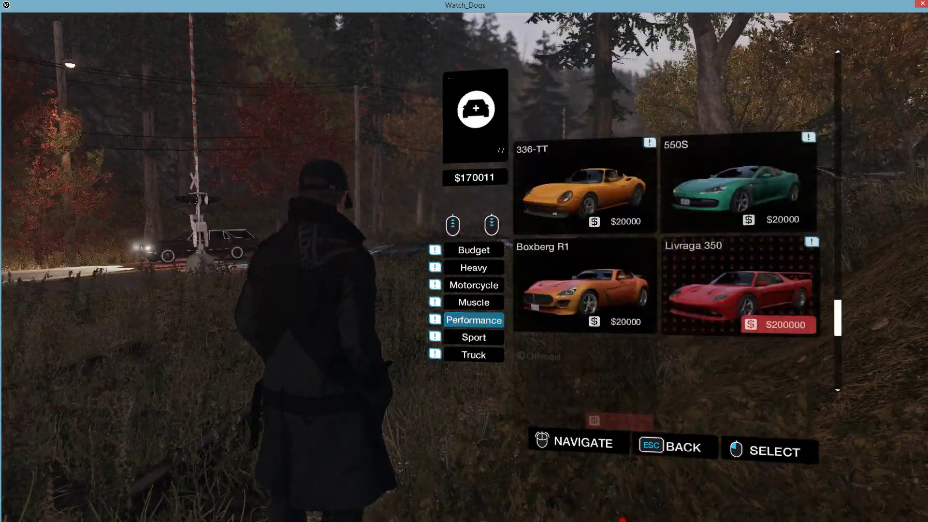
pyautogui.scroll(-2, 664, 239)
pyautogui.scroll(-1, 663, 239)
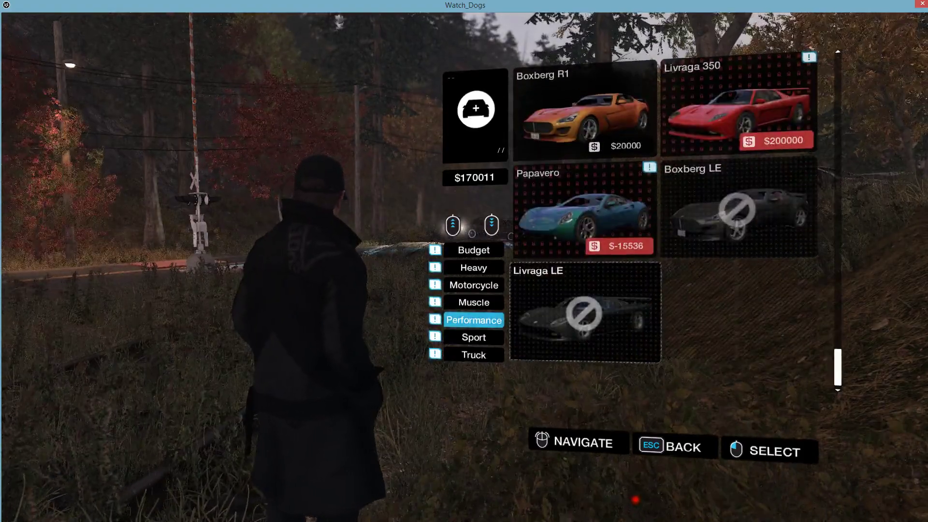
pyautogui.scroll(4, 664, 239)
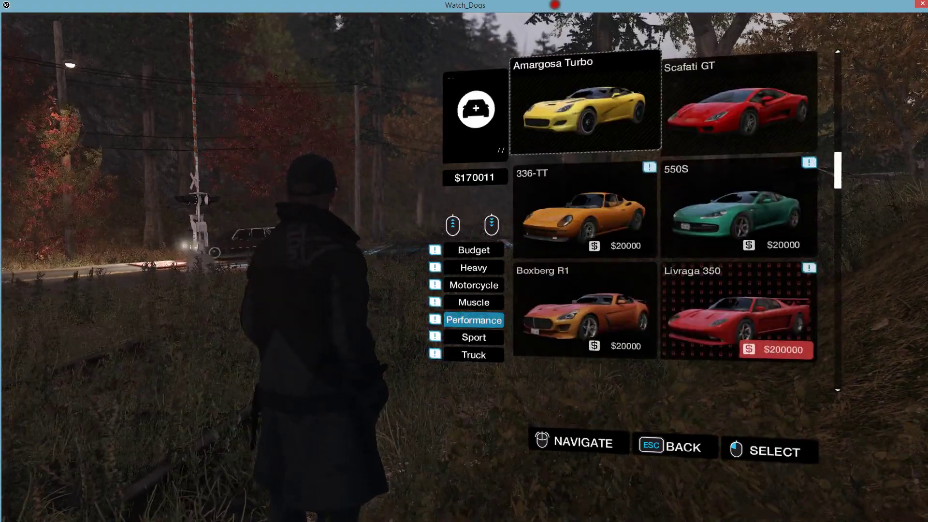
pyautogui.press('q')
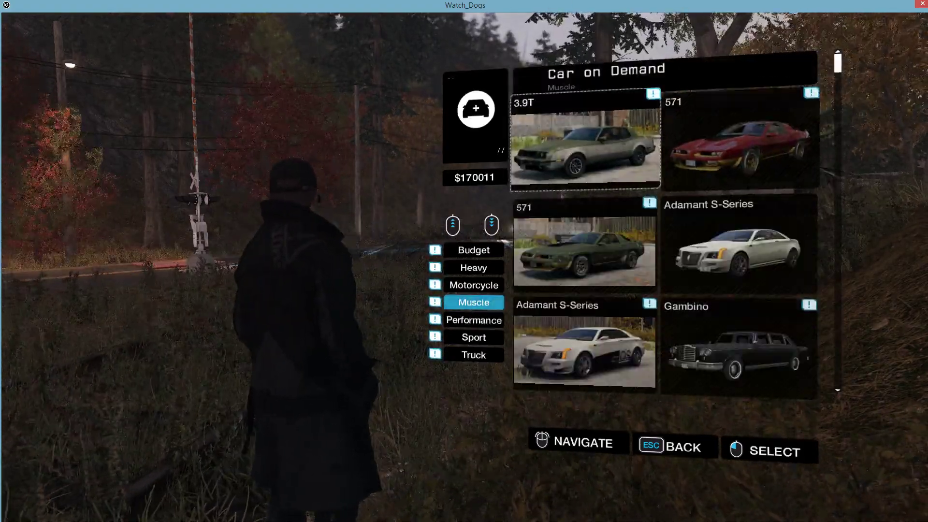
pyautogui.scroll(-1, 426, 106)
pyautogui.scroll(-1, 504, 414)
pyautogui.scroll(-1, 507, 379)
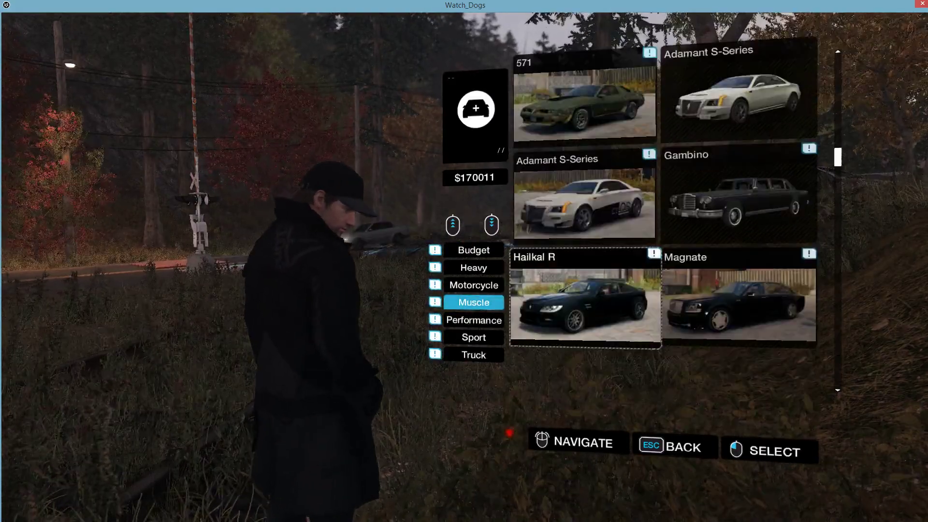
pyautogui.scroll(1, 477, 271)
pyautogui.scroll(1, 467, 247)
# Step: Order and confirm delivery of the 571 muscle car, then pause the game
pyautogui.click(464, 232)
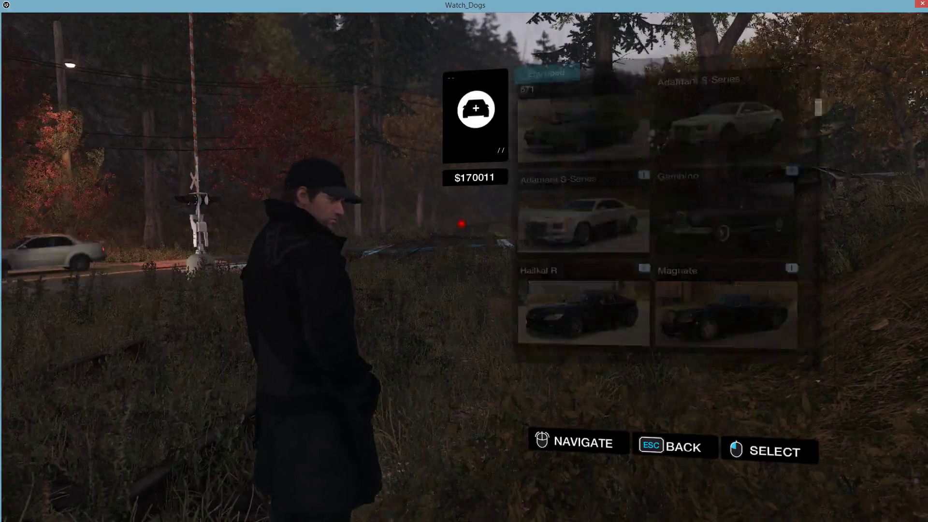
pyautogui.click(462, 224)
pyautogui.click(461, 223)
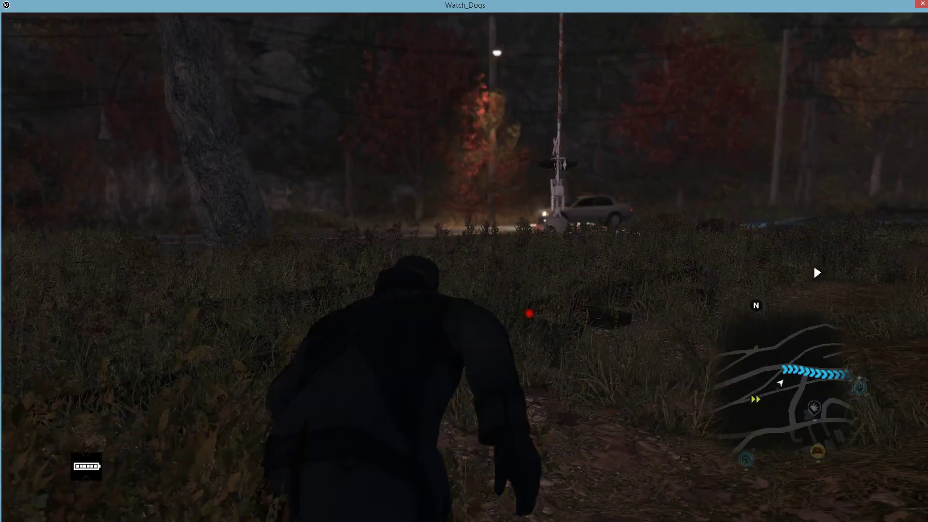
pyautogui.press('Escape')
pyautogui.press('Escape')
pyautogui.press('Escape')
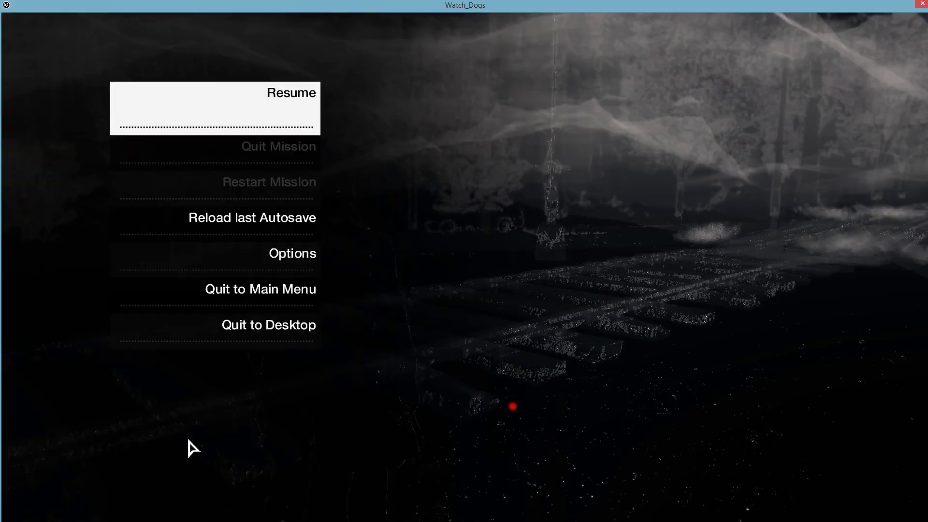
# Step: Choose Quit to Desktop and confirm it with OK
pyautogui.click(242, 323)
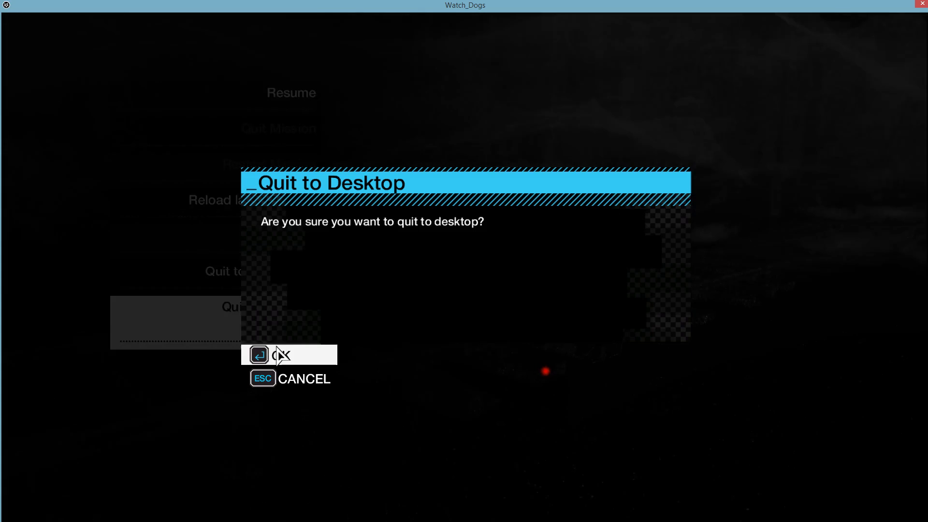
pyautogui.click(287, 354)
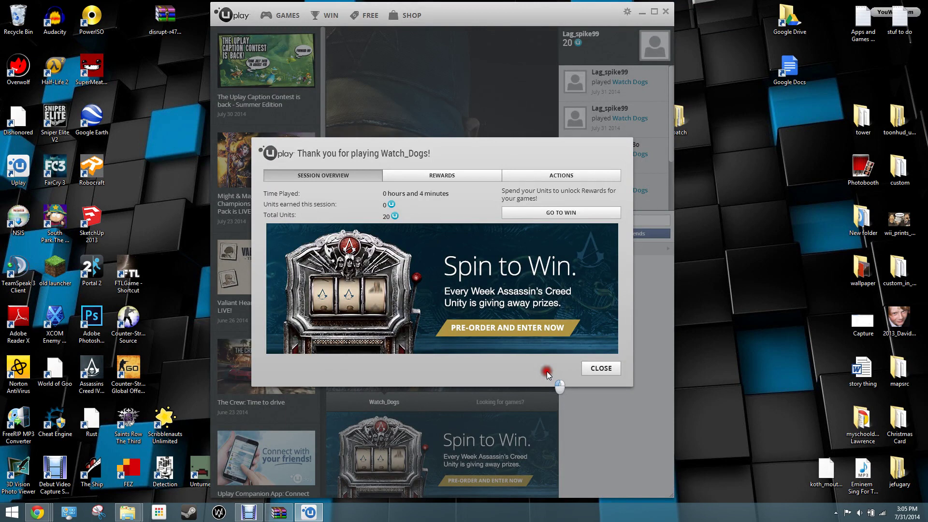
# Step: Close the Uplay session summary, minimize the launcher, and click on the desktop
pyautogui.click(589, 372)
pyautogui.click(640, 12)
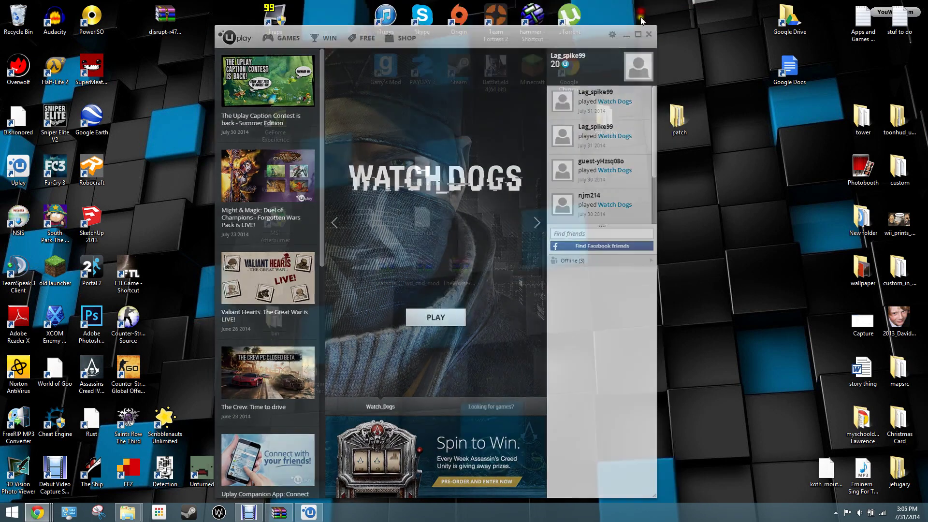
pyautogui.moveTo(498, 295)
pyautogui.mouseDown()
pyautogui.moveTo(515, 306)
pyautogui.moveTo(330, 131)
pyautogui.mouseUp()
pyautogui.click(614, 207)
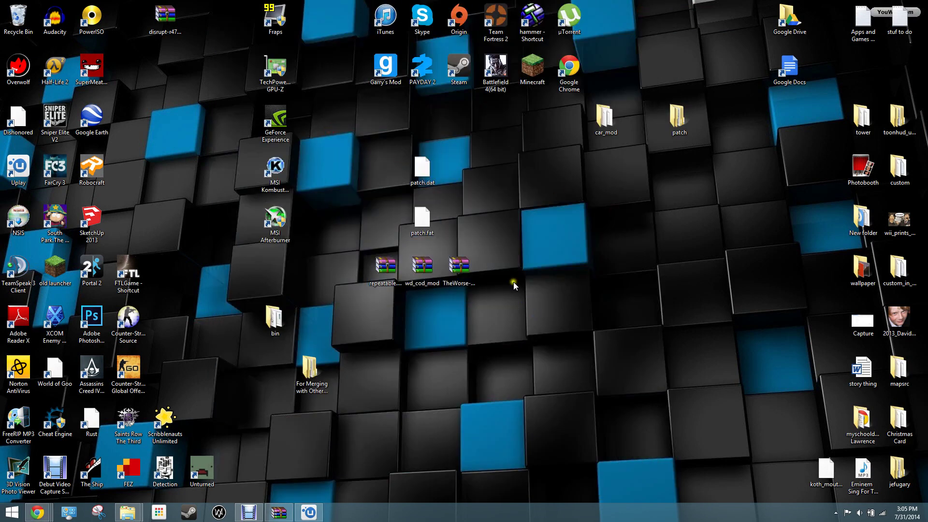